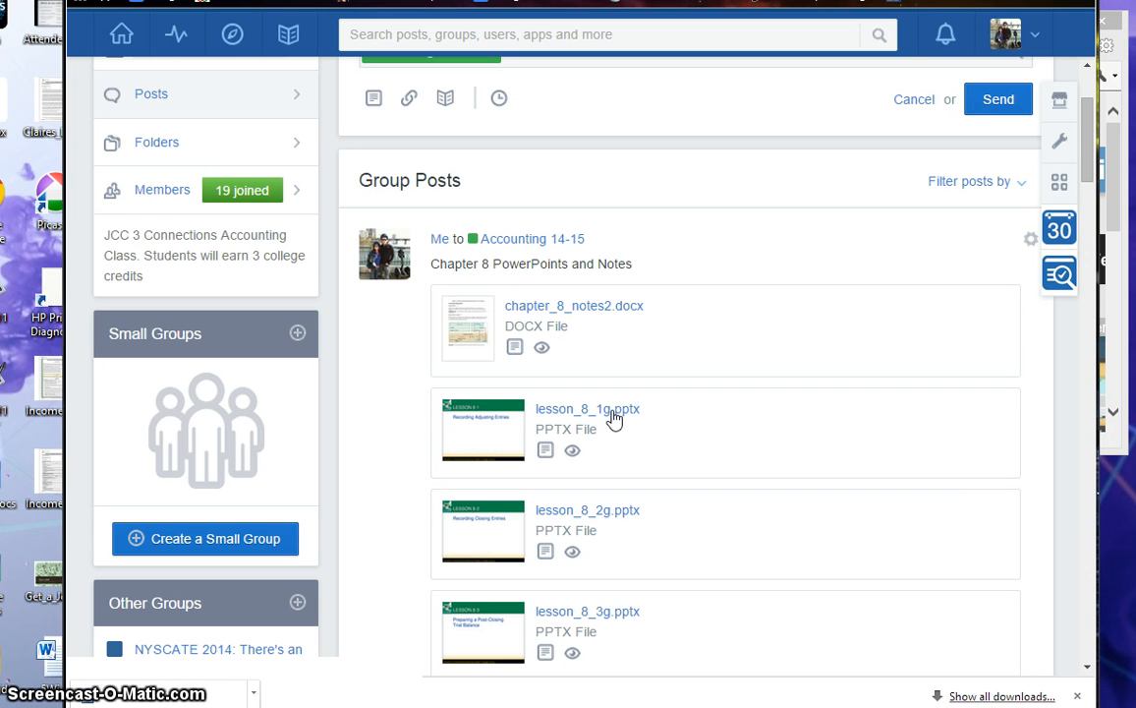
# Step: Open chapter_8_notes2.docx from the group post and read the section on journalizing the adjusting entry for Supplies
pyautogui.click(572, 307)
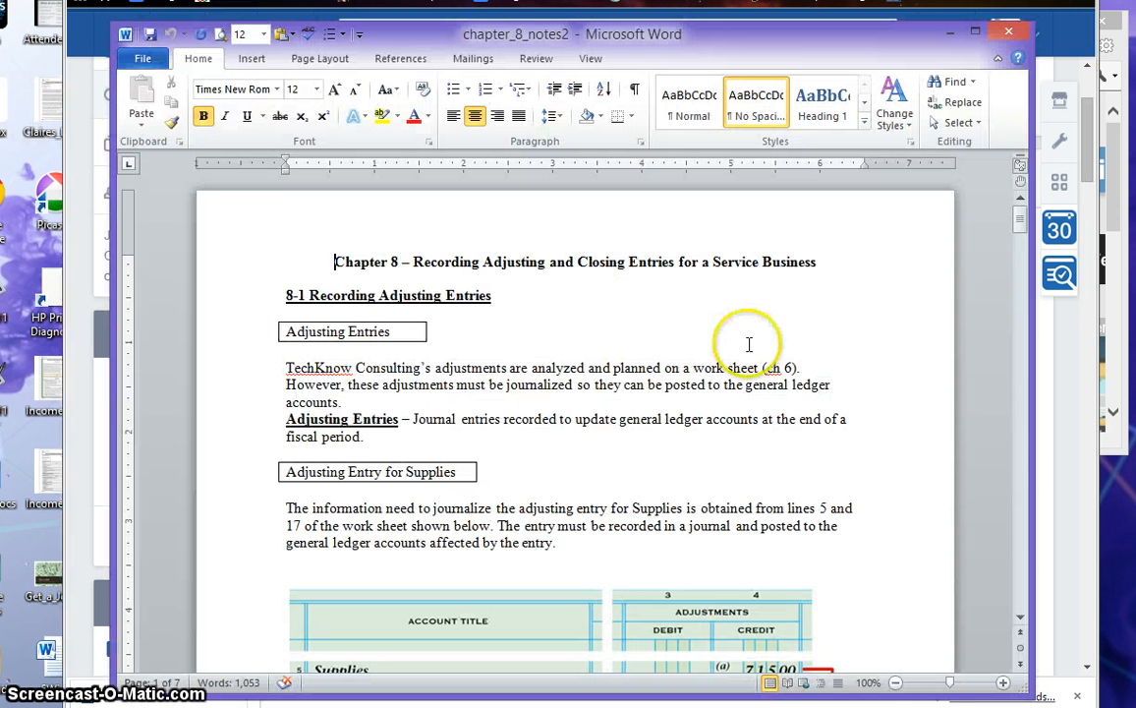
pyautogui.scroll(-1, 717, 456)
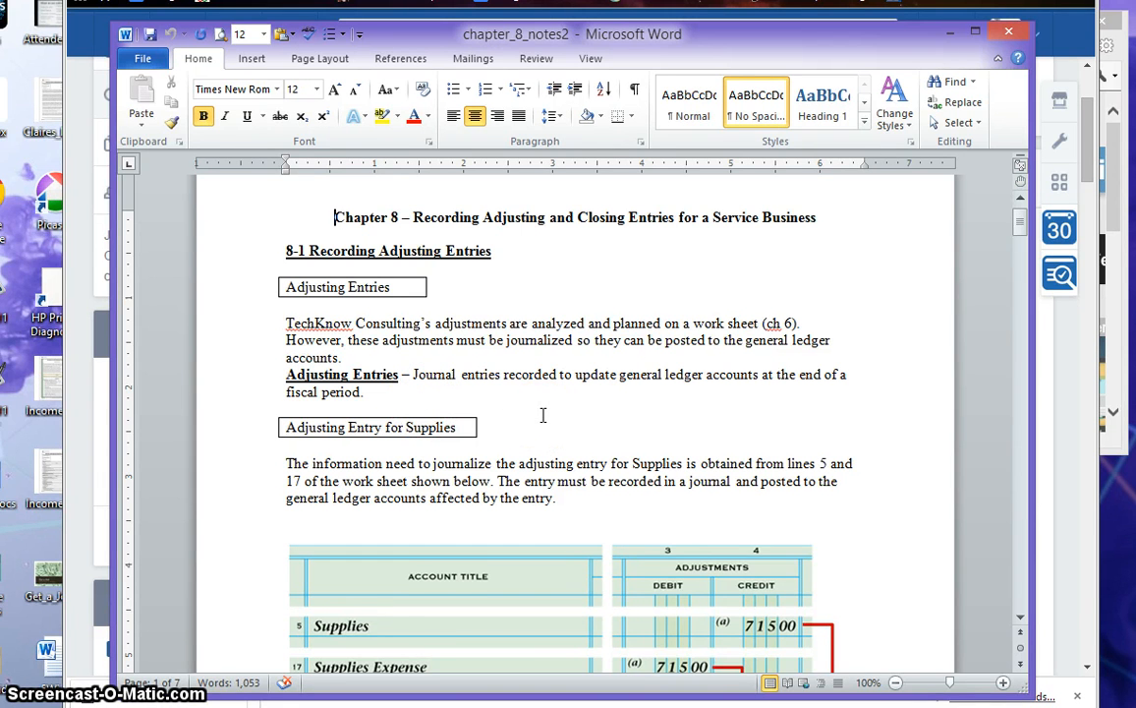
pyautogui.scroll(-1, 542, 415)
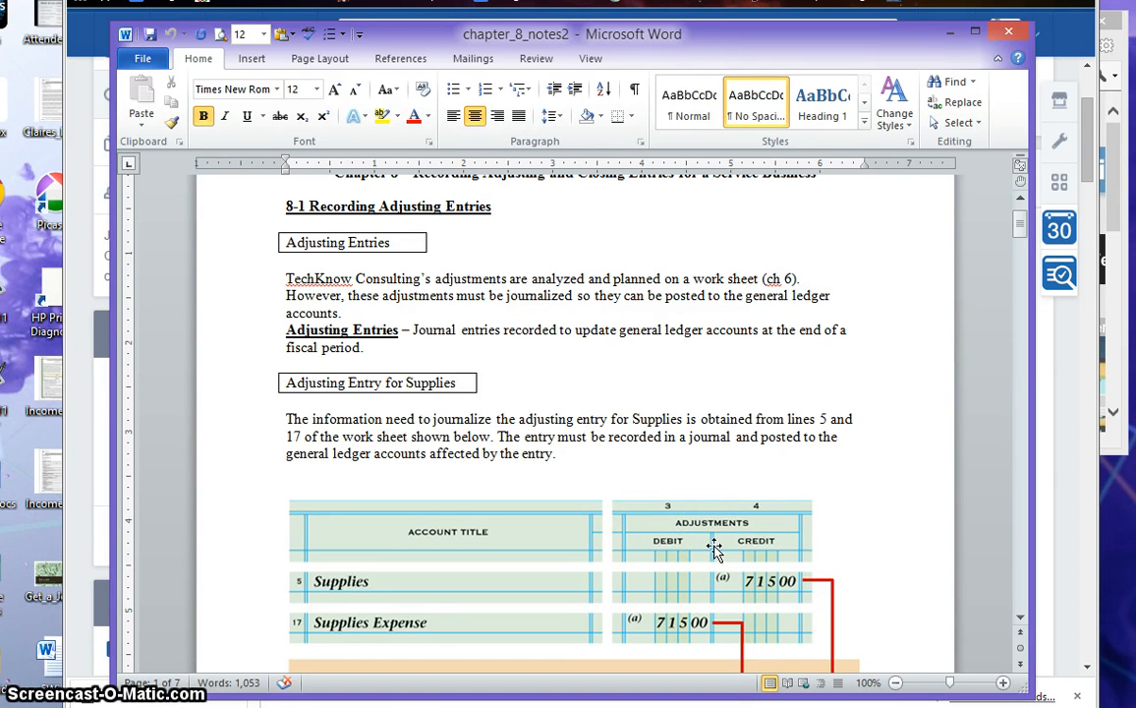
pyautogui.scroll(-1, 714, 549)
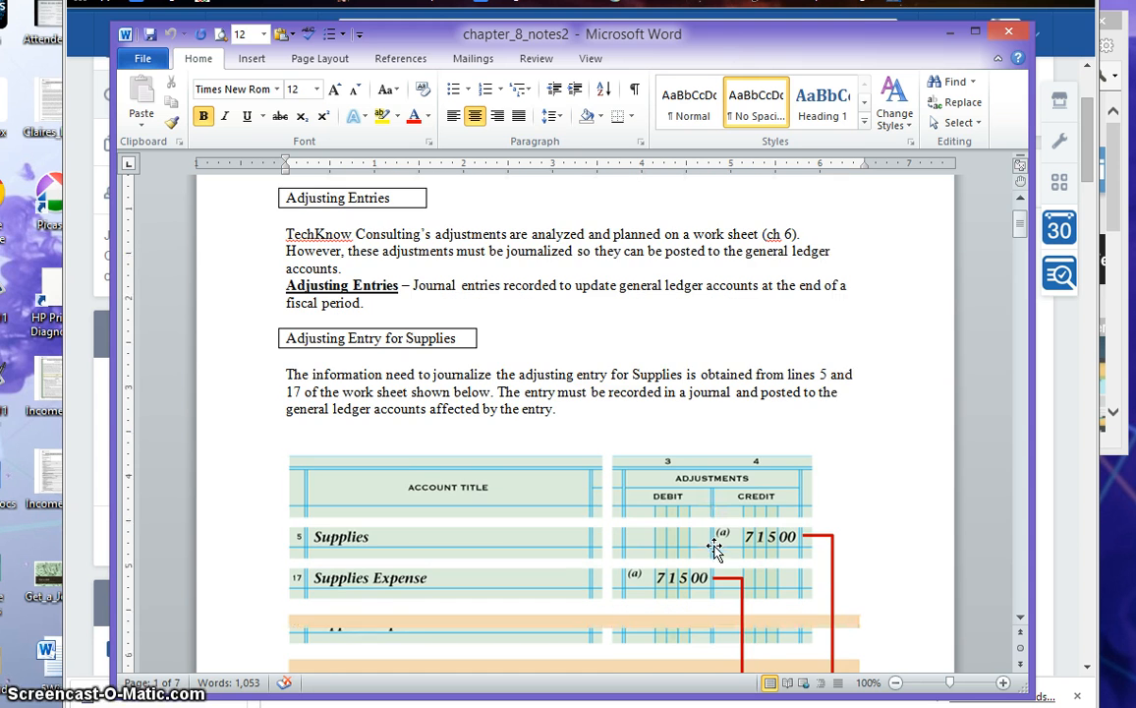
pyautogui.scroll(-4, 593, 498)
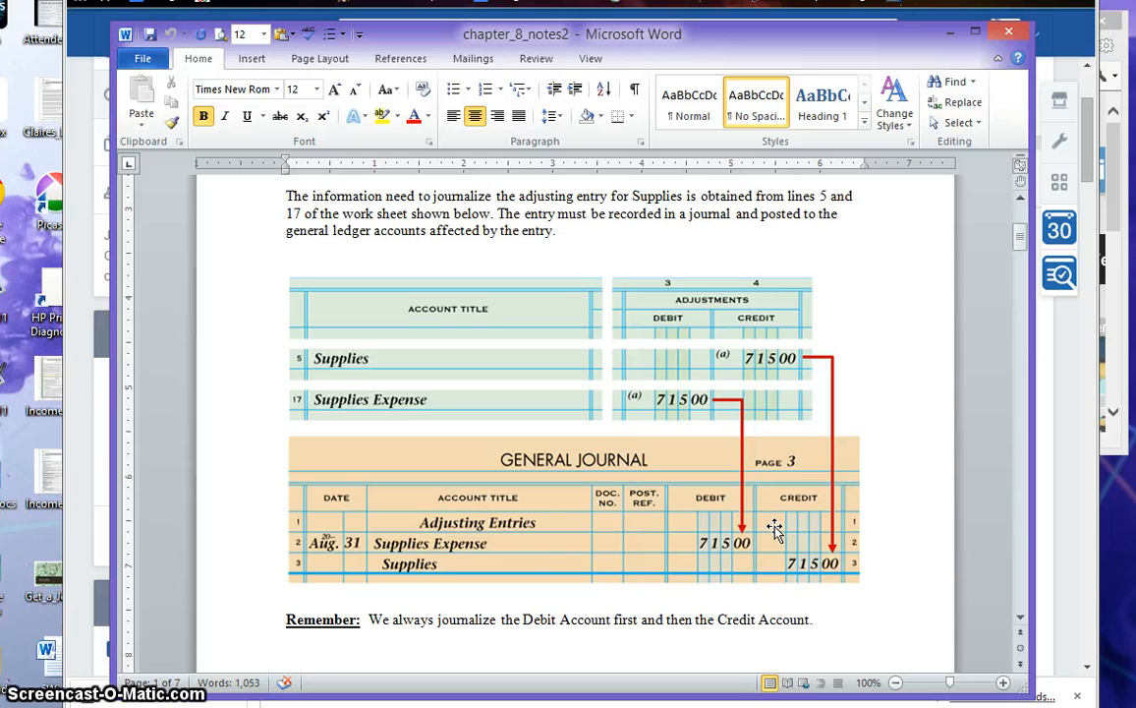
pyautogui.scroll(-1, 554, 535)
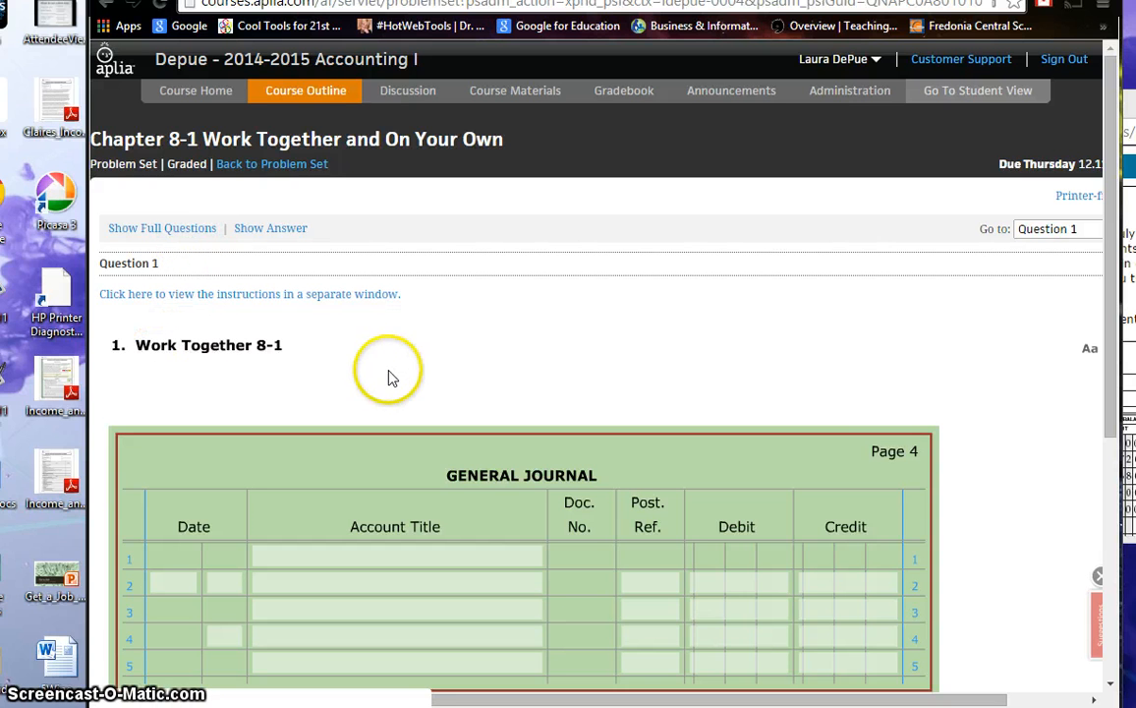
# Step: Bring the Work Together 8-1 working papers in front of the journal and examine the adjustments columns of the work sheet
pyautogui.click(1132, 352)
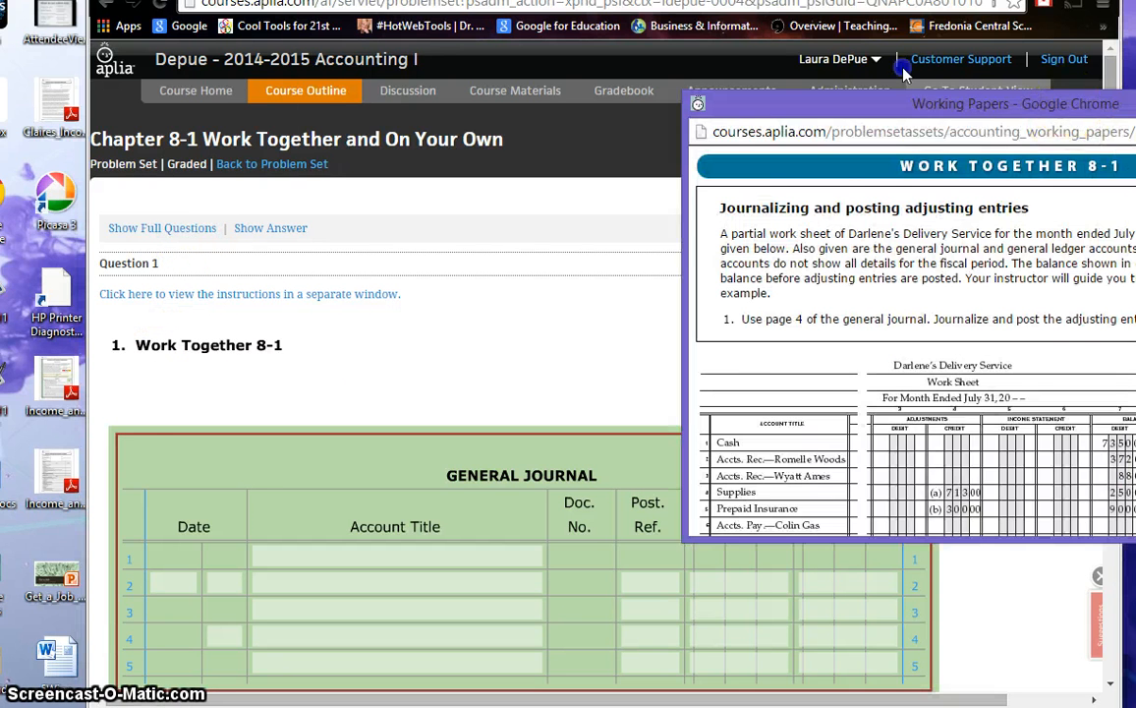
pyautogui.moveTo(1071, 112); pyautogui.dragTo(570, 25)
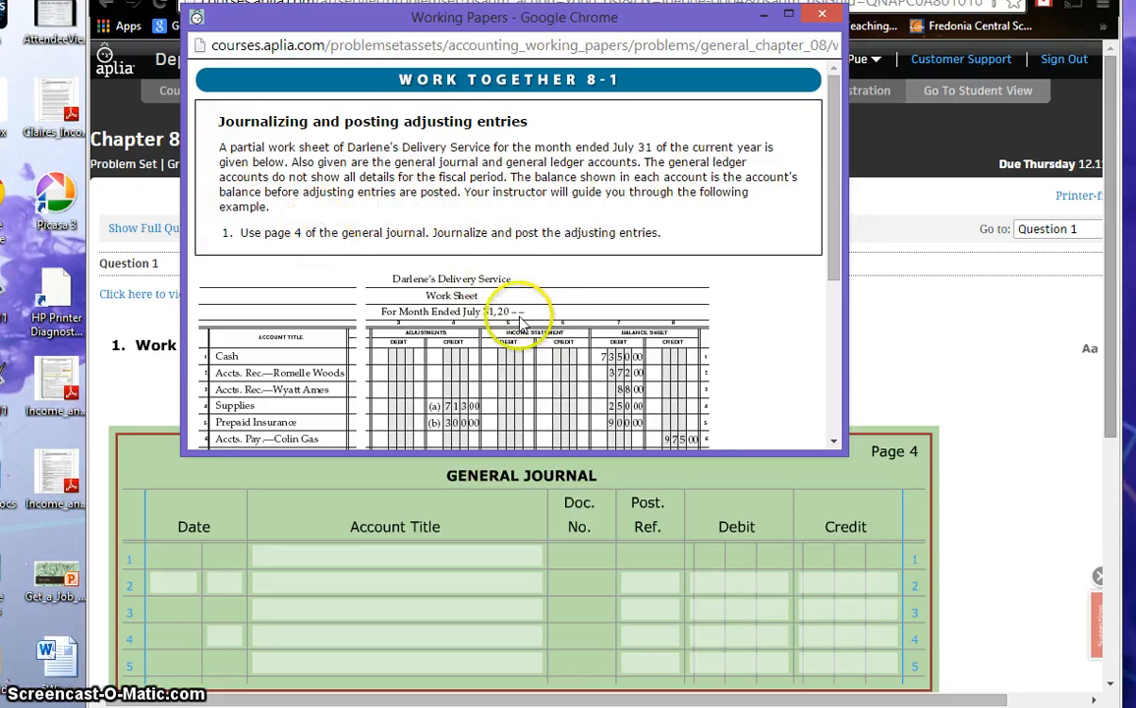
pyautogui.scroll(-2, 546, 322)
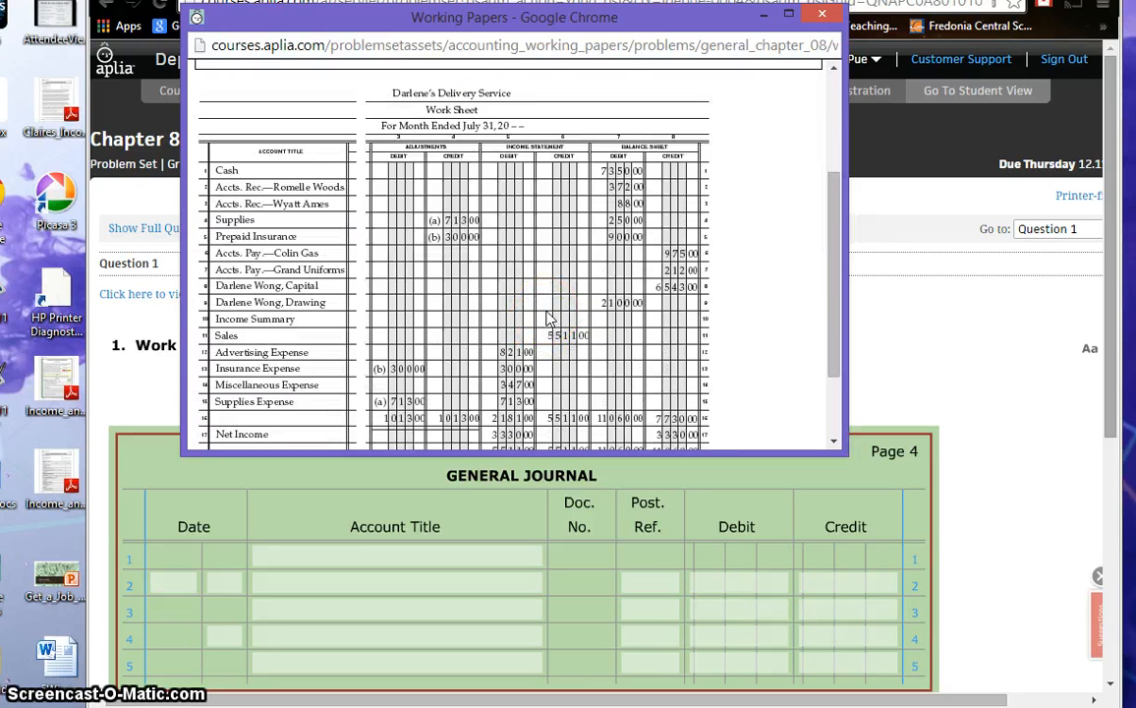
pyautogui.scroll(-1, 549, 318)
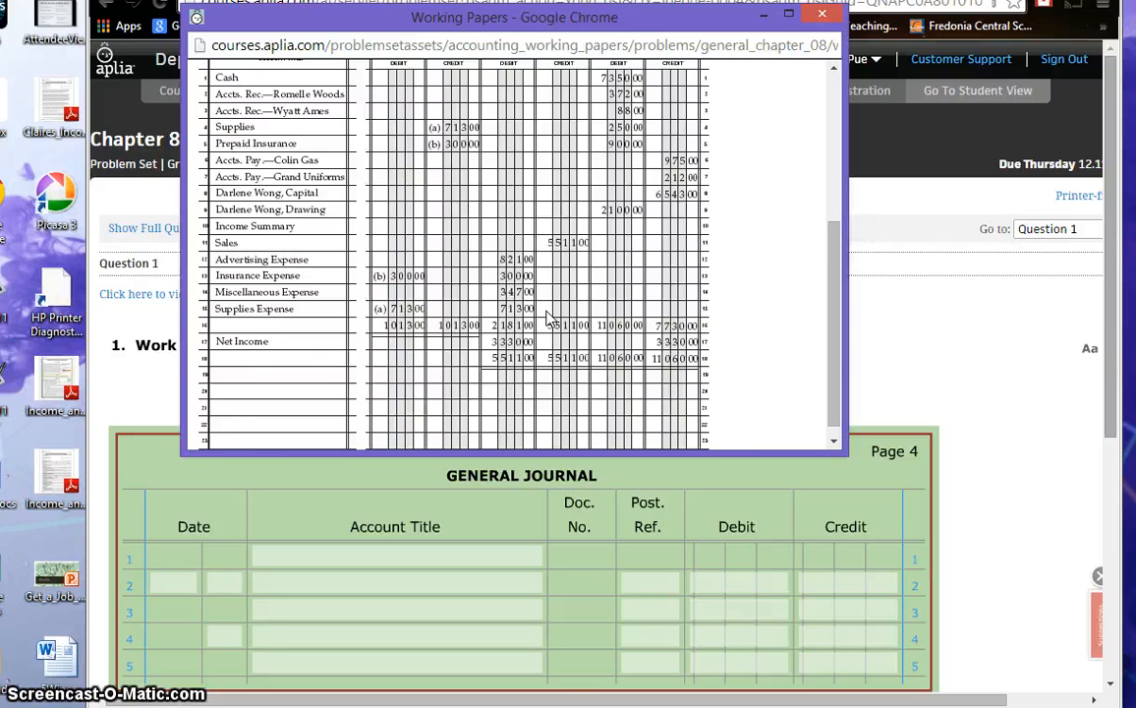
pyautogui.scroll(1, 548, 318)
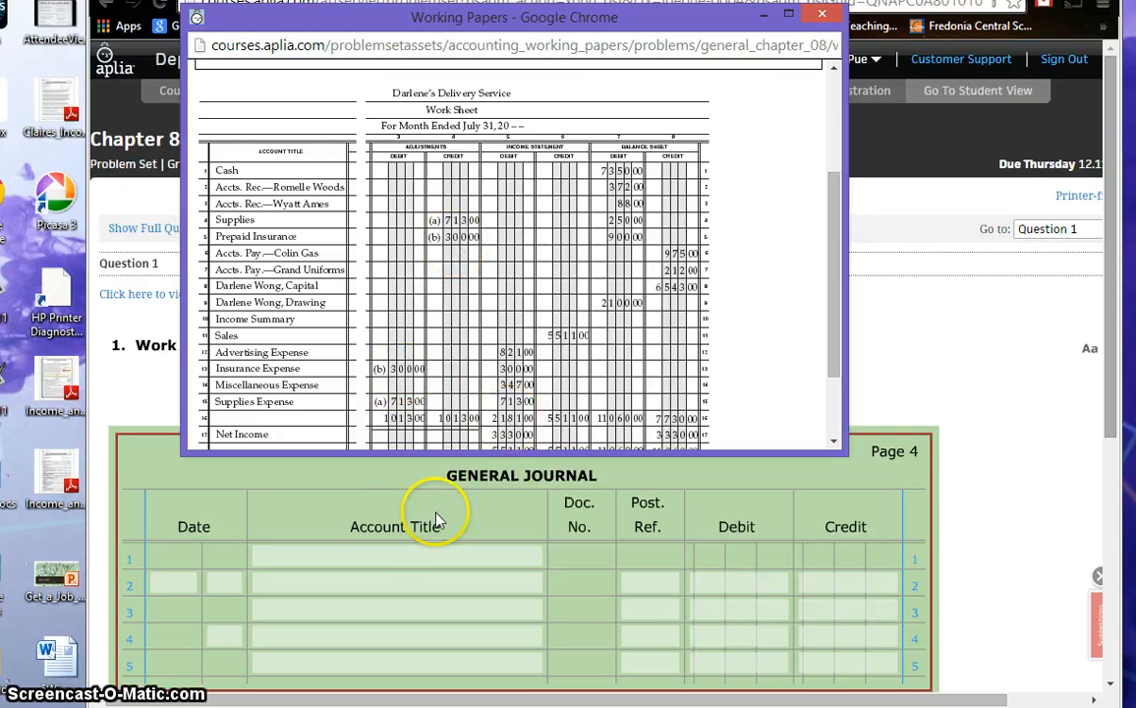
# Step: Enter Adjusting Entries as the account title on line 1 of the general journal
pyautogui.click(379, 553)
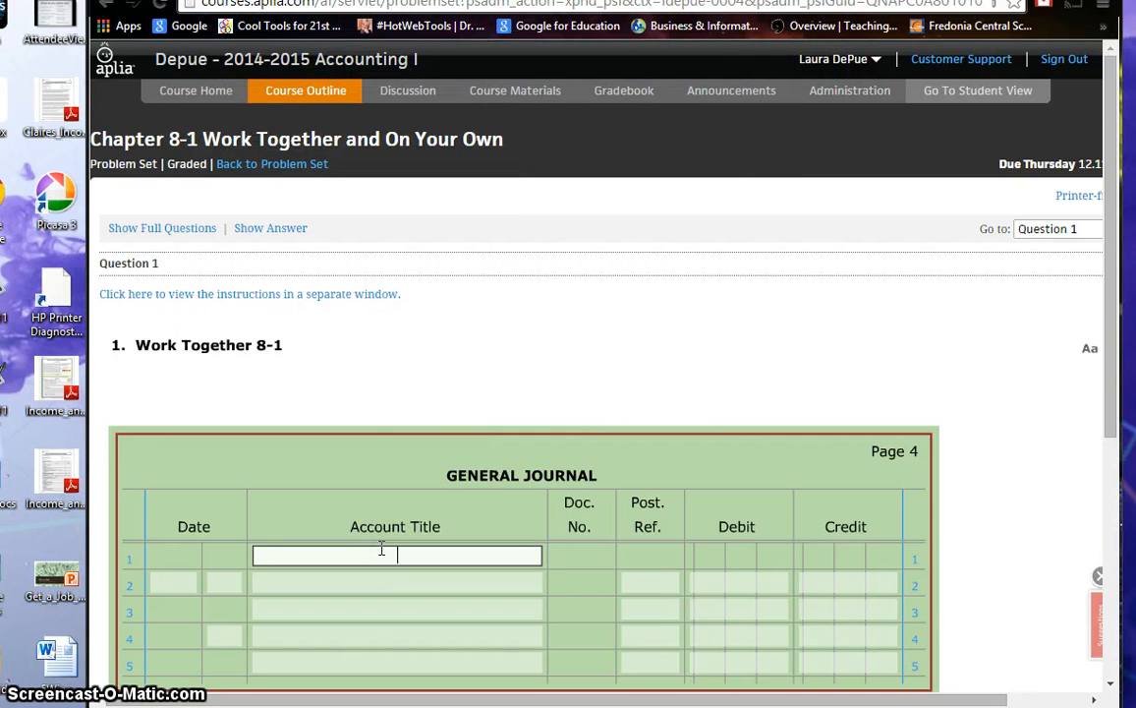
pyautogui.scroll(-1, 462, 431)
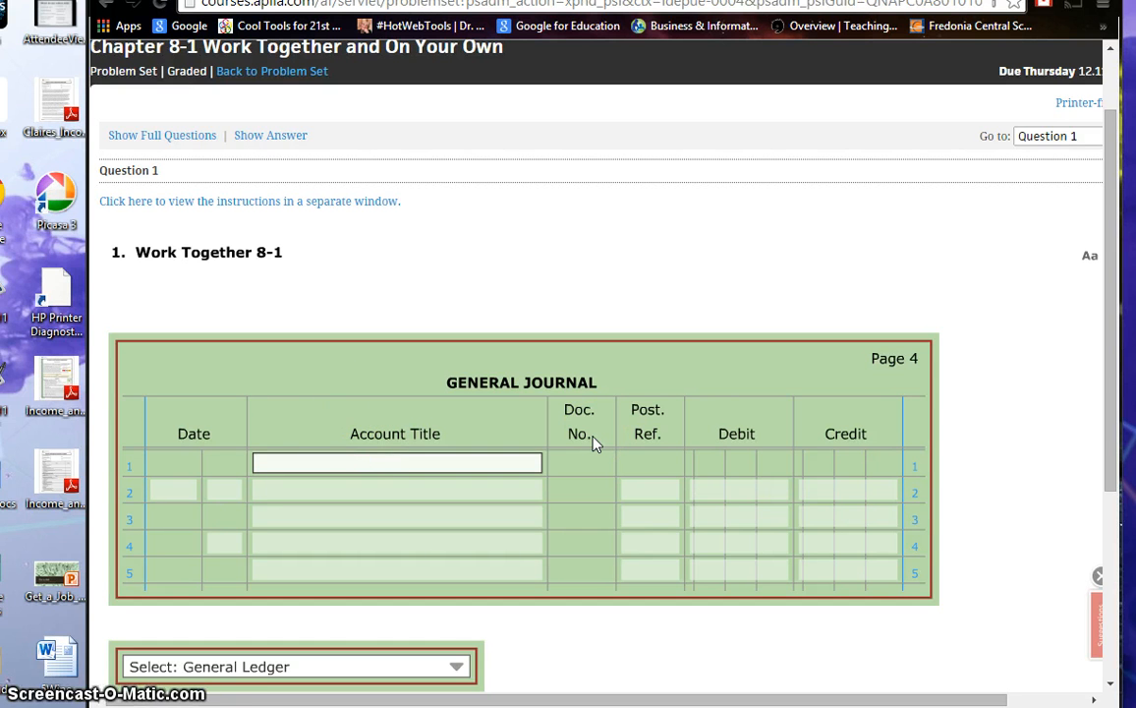
pyautogui.write('a')
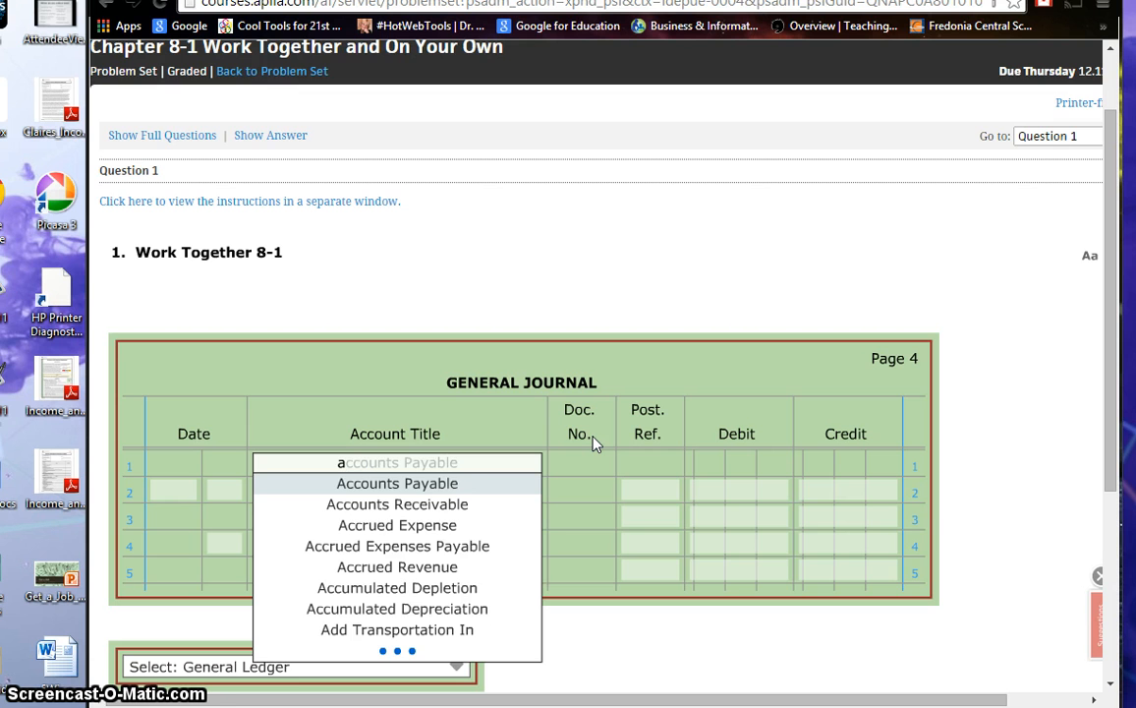
pyautogui.write('d')
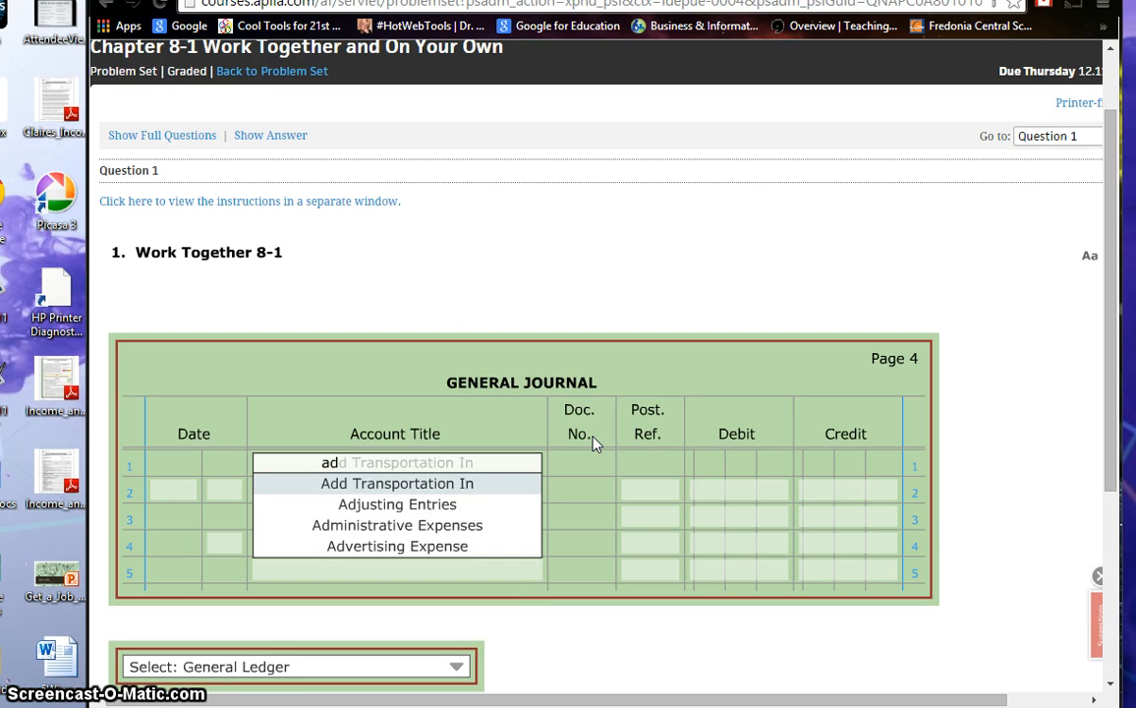
pyautogui.write('j')
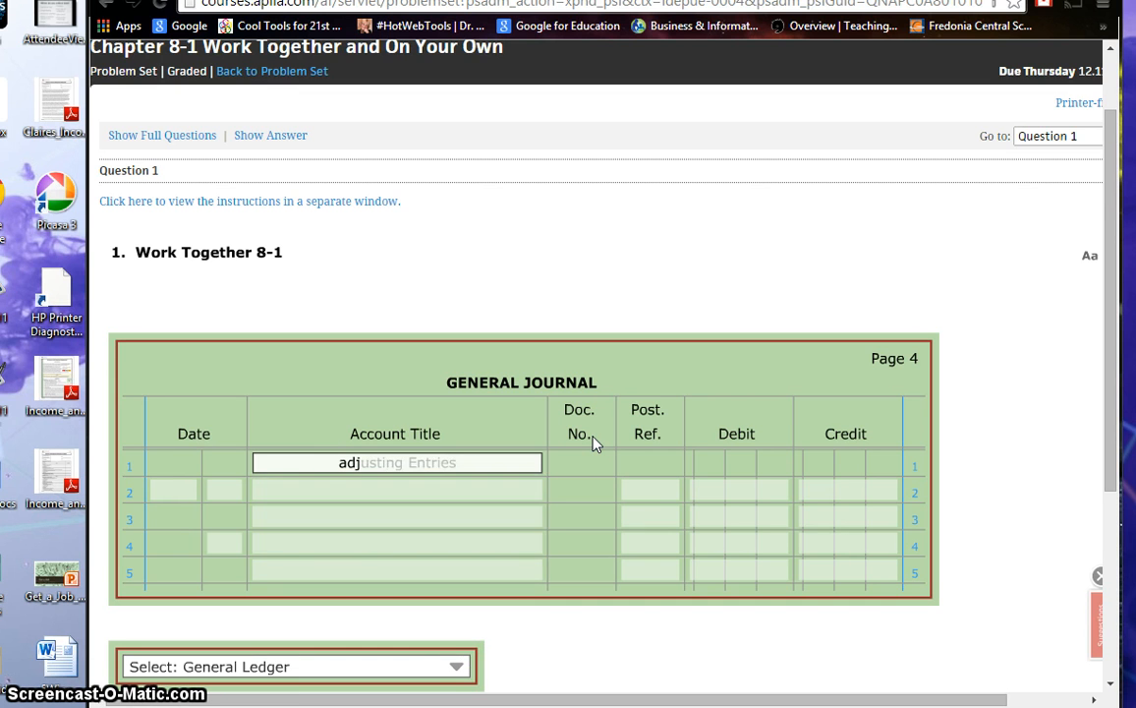
pyautogui.press('Tab')
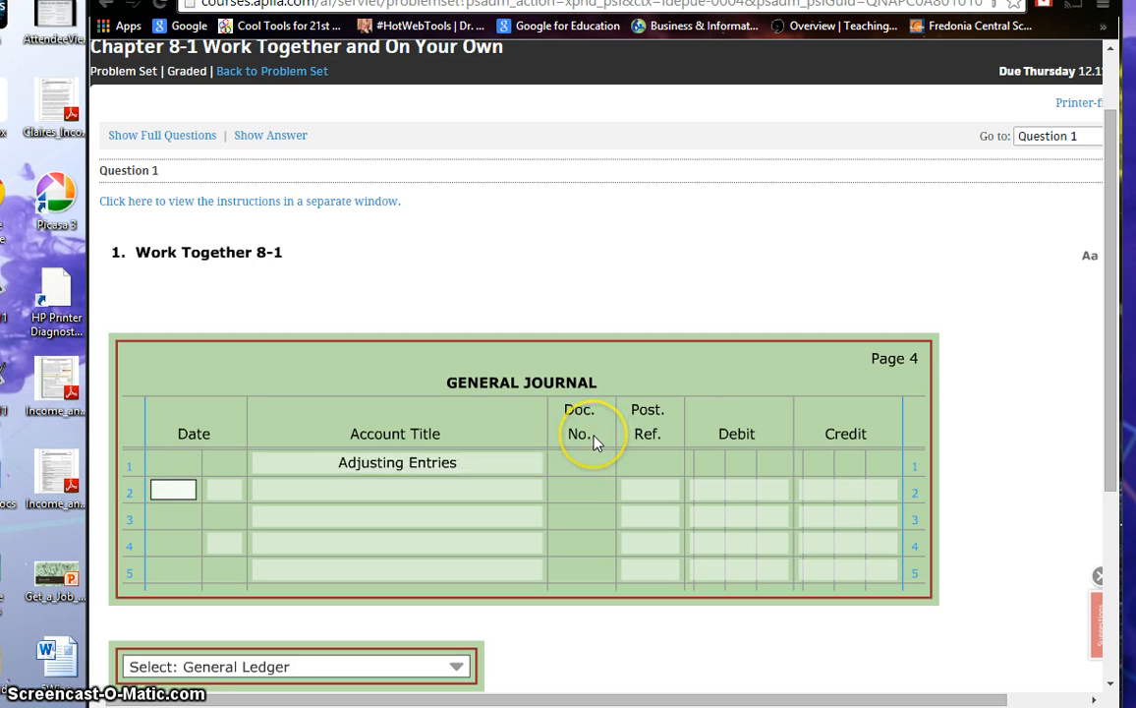
# Step: Enter Jul 31 as the date on line 2 of the general journal
pyautogui.write('j')
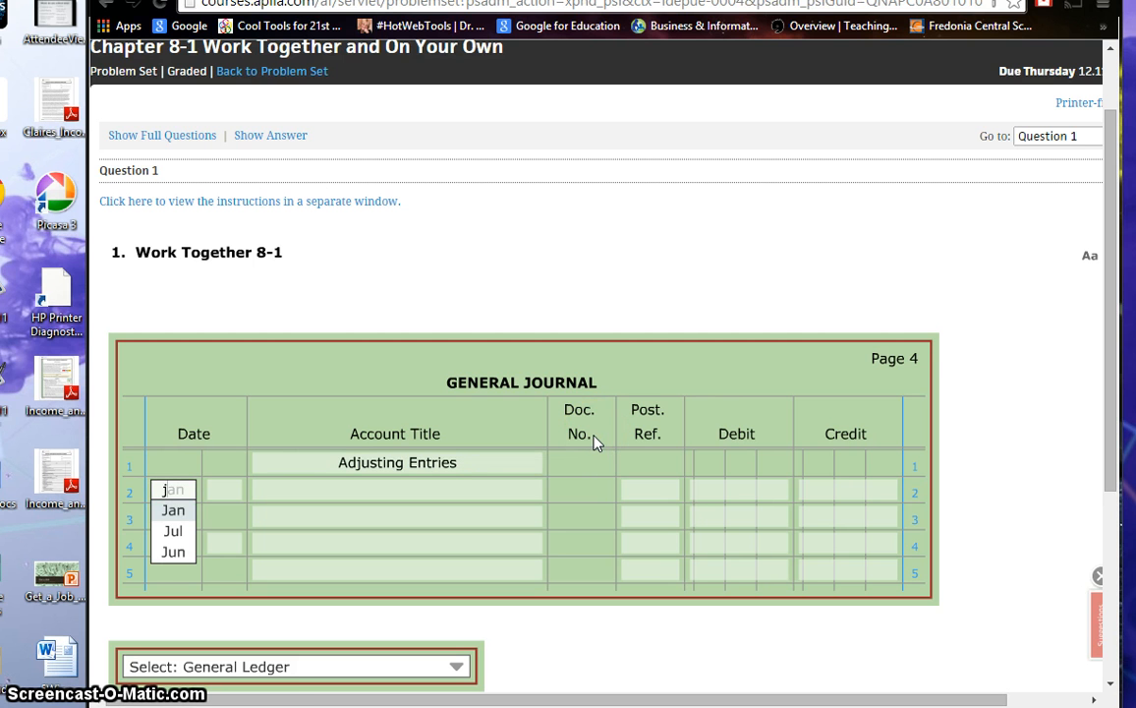
pyautogui.write('ul')
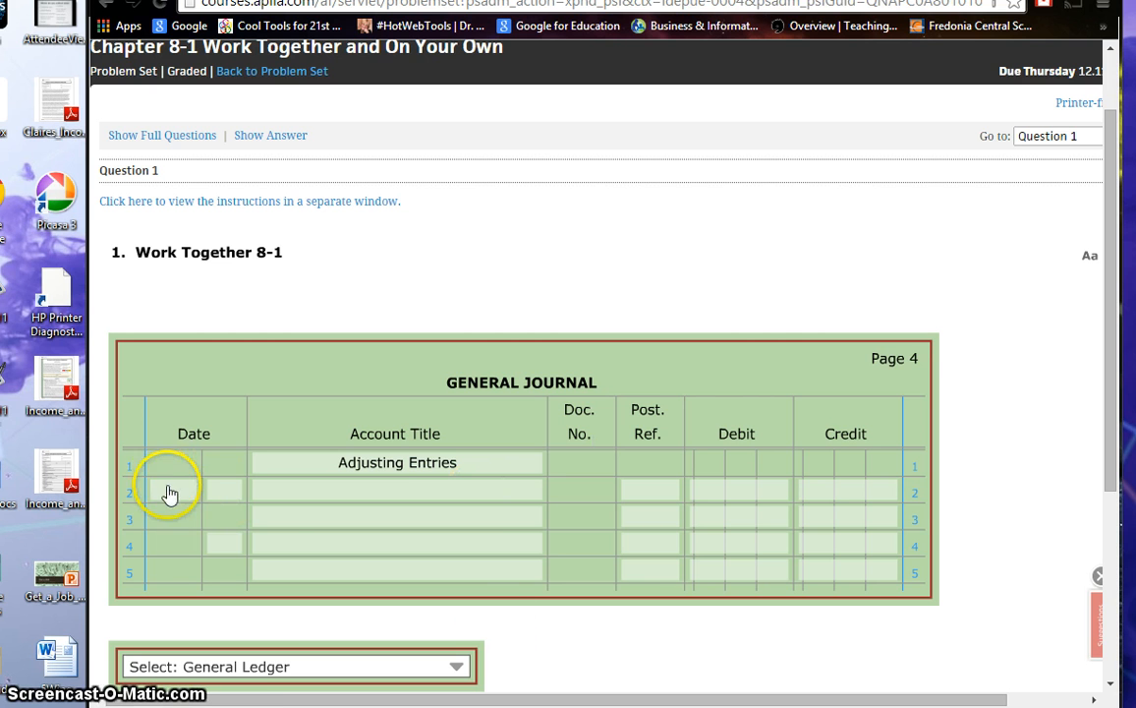
pyautogui.write('jul')
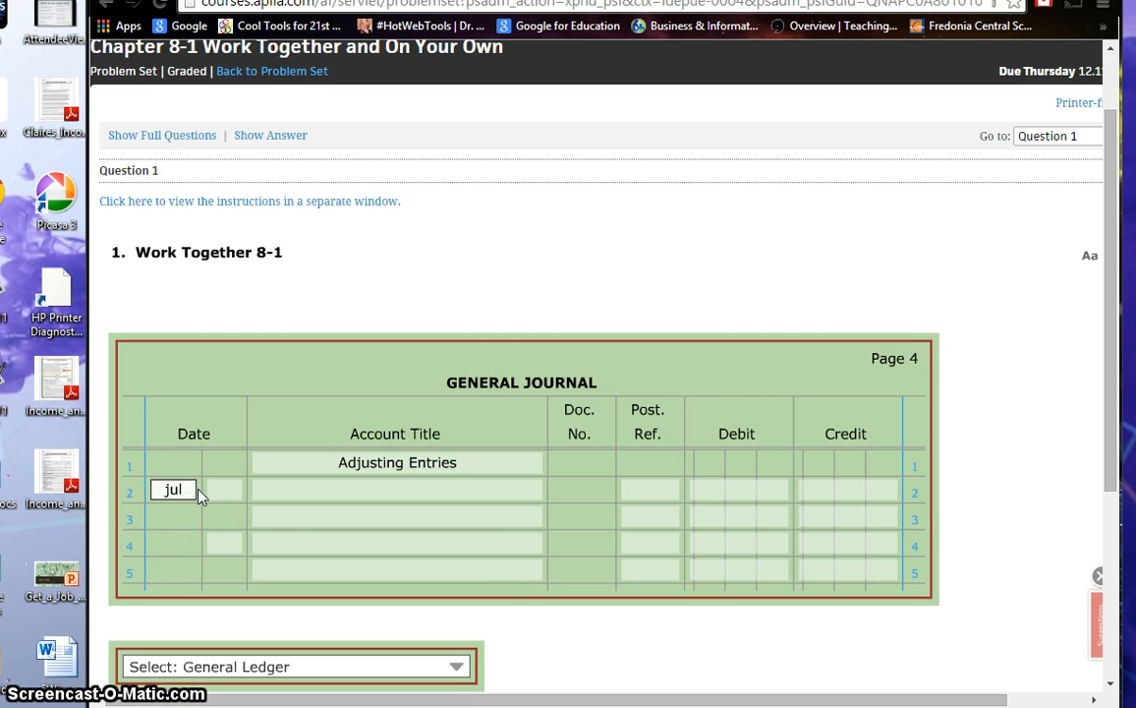
pyautogui.press('Tab')
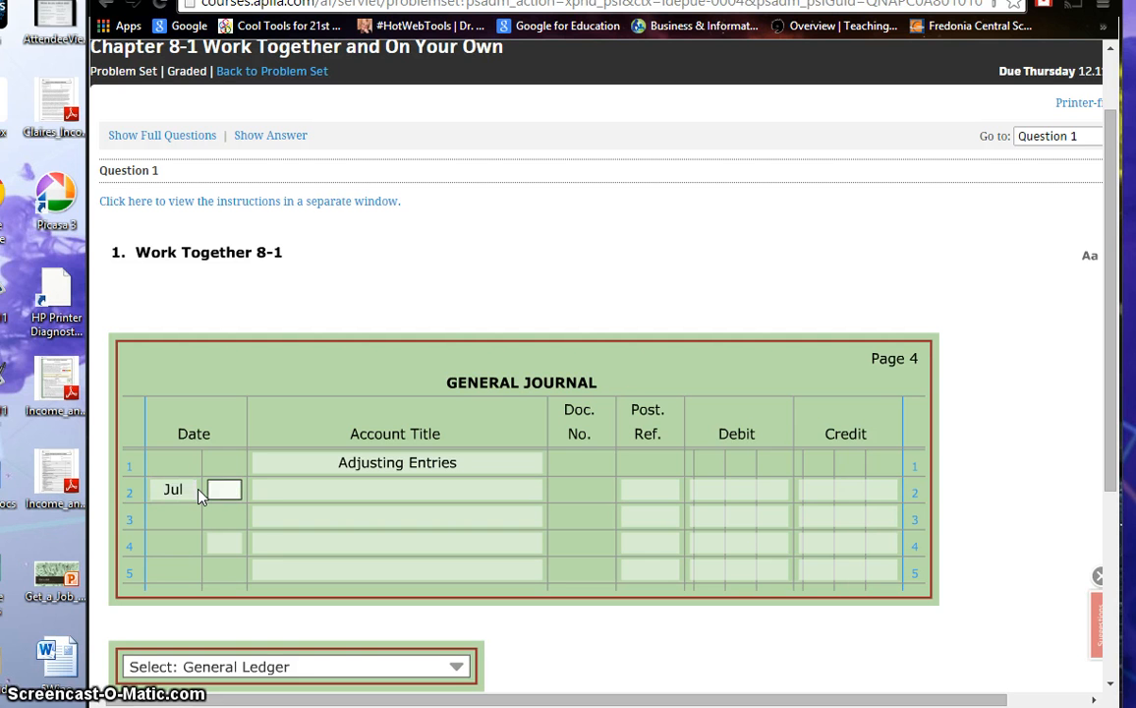
pyautogui.write('31')
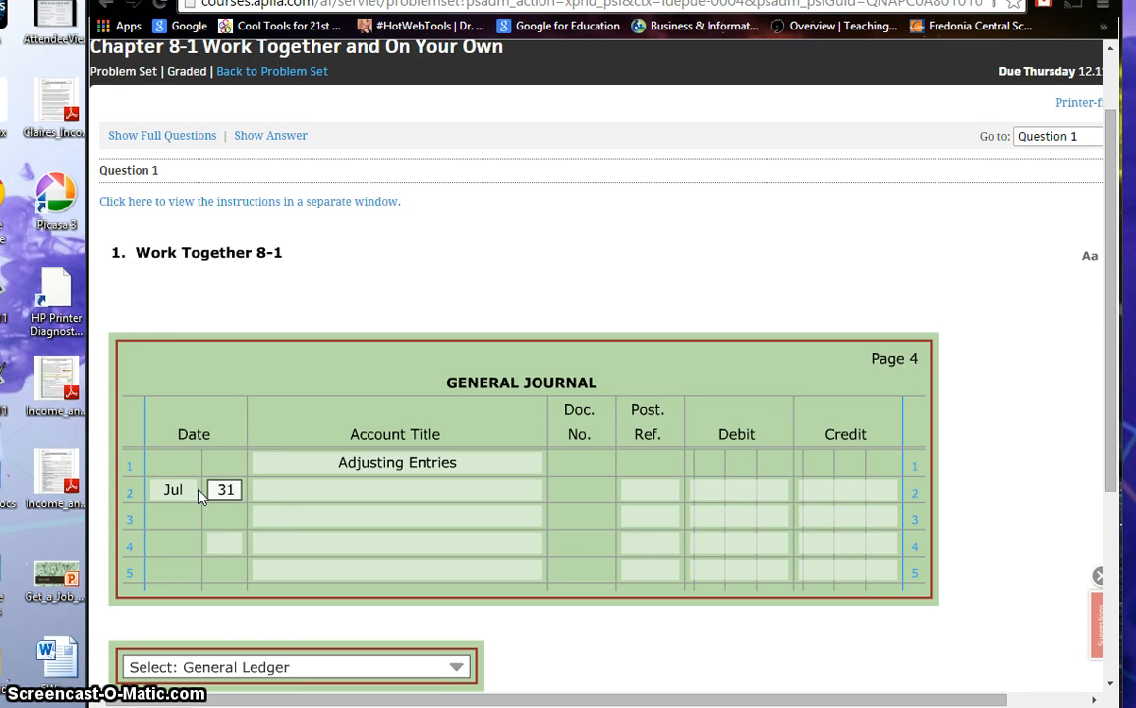
pyautogui.press('Tab')
# Step: Record Supplies Expense on line 2 of the general journal with a debit of 713
pyautogui.click(284, 490)
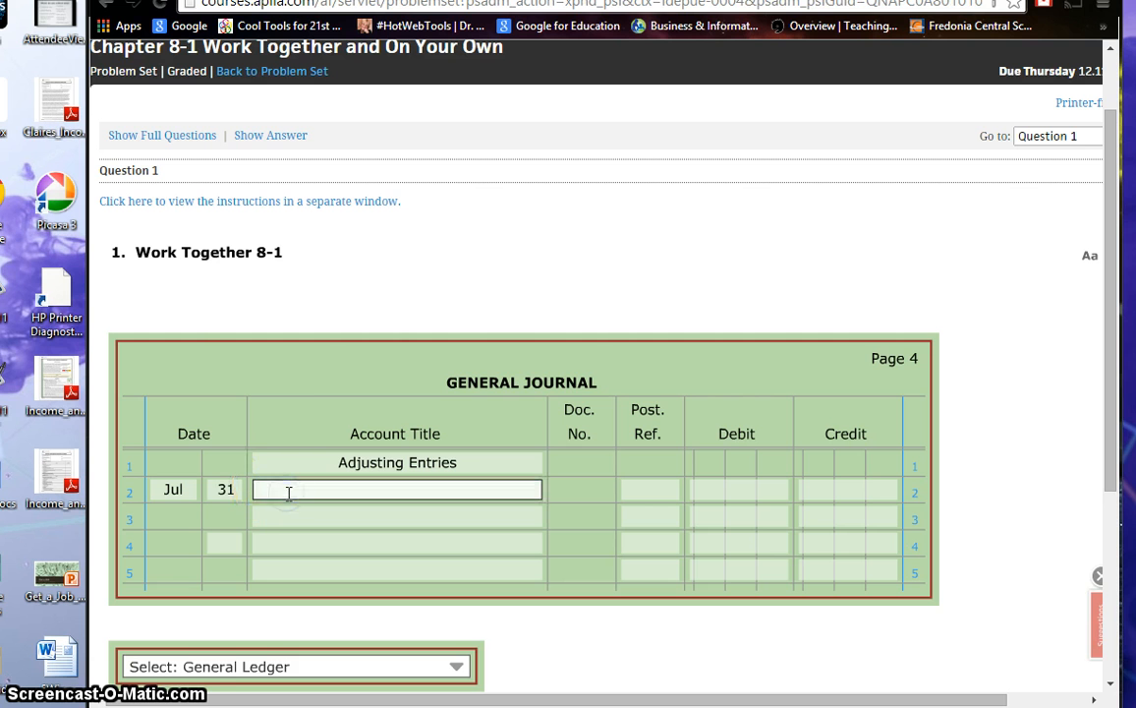
pyautogui.write('s')
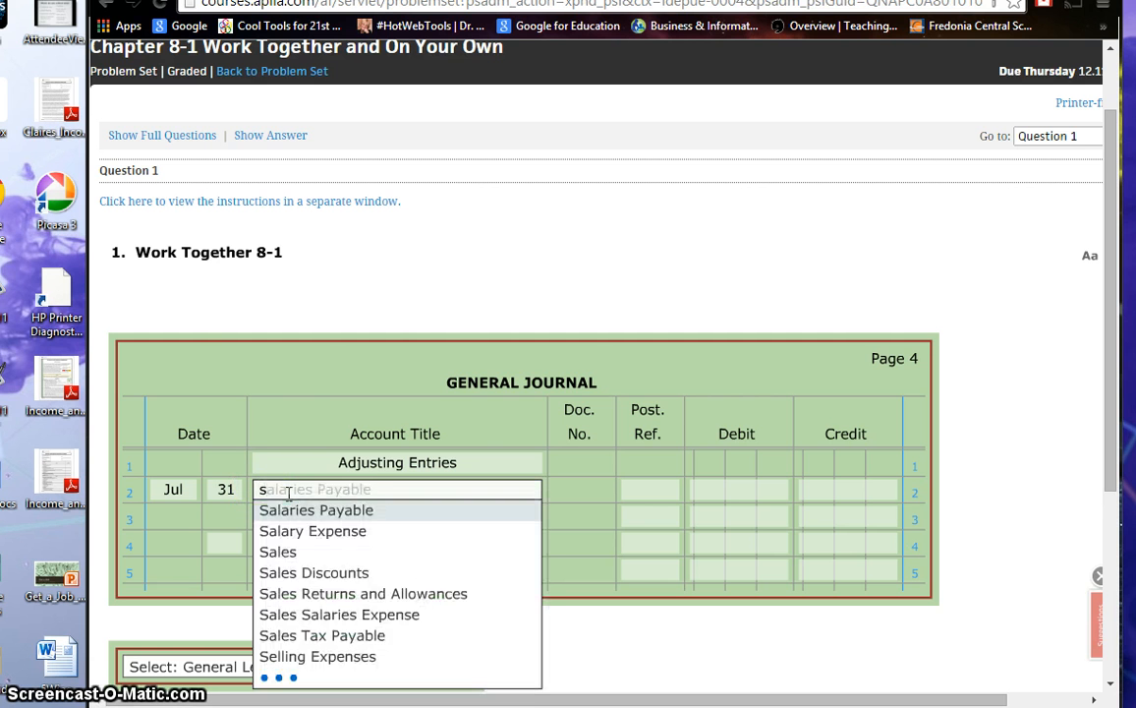
pyautogui.write('upp')
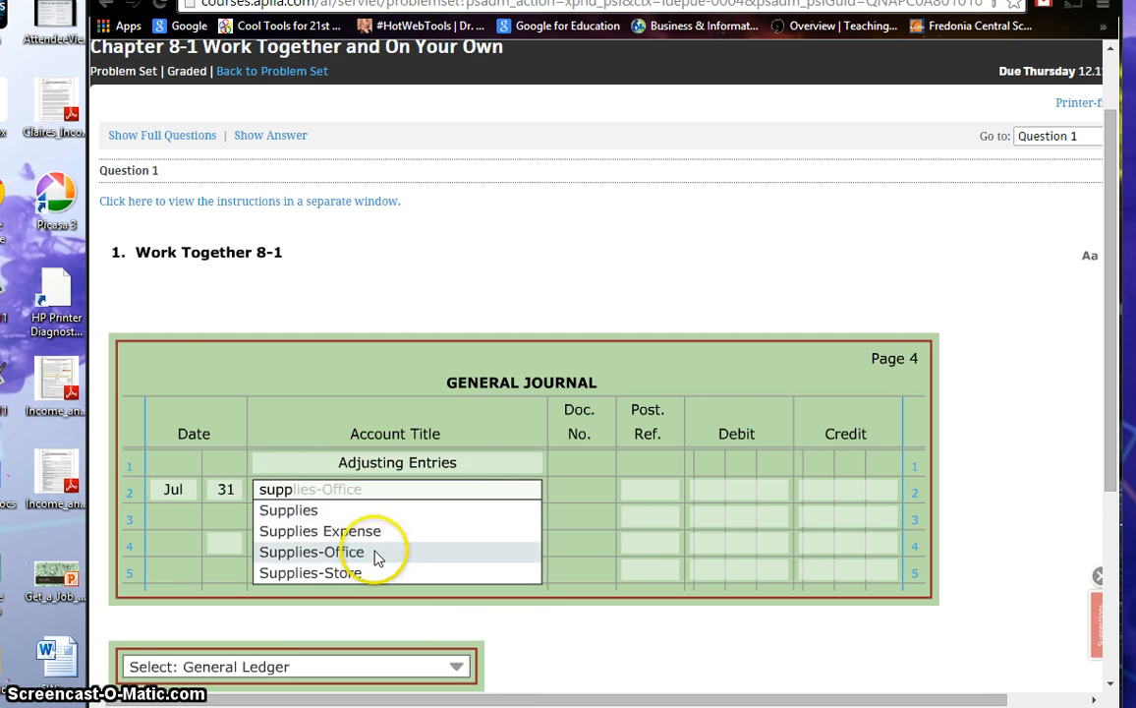
pyautogui.click(360, 533)
pyautogui.click(735, 492)
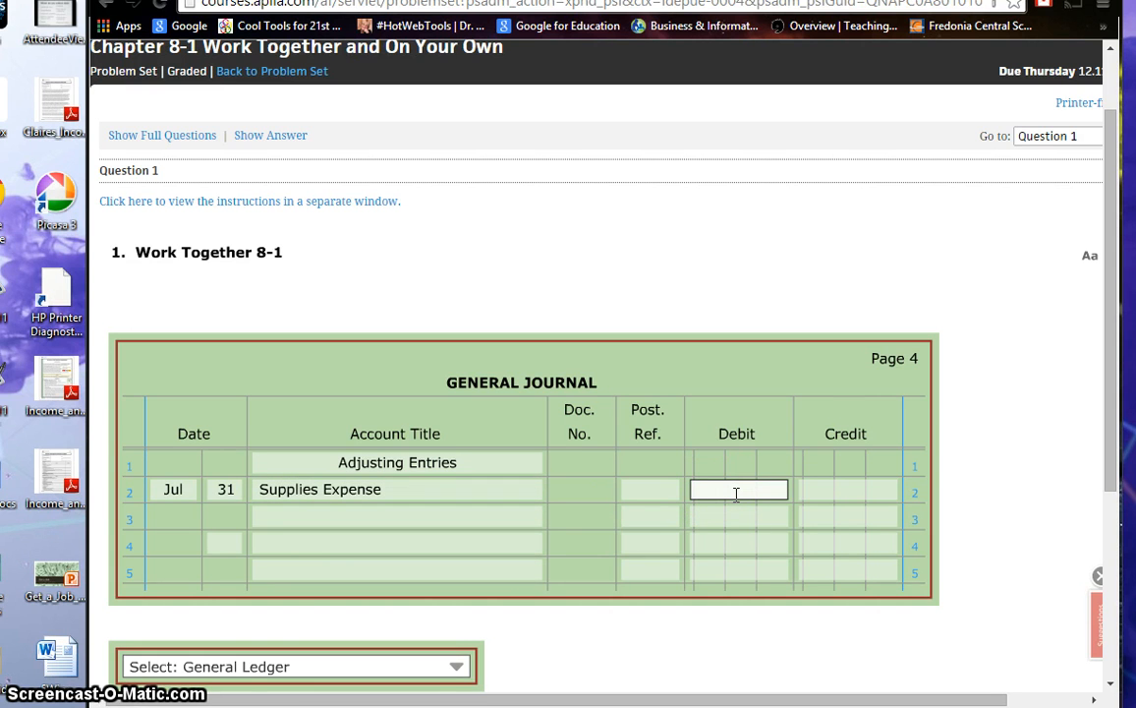
pyautogui.click(735, 493)
pyautogui.write('713')
# Step: Record Supplies on line 3 of the general journal with a credit of 713
pyautogui.click(388, 519)
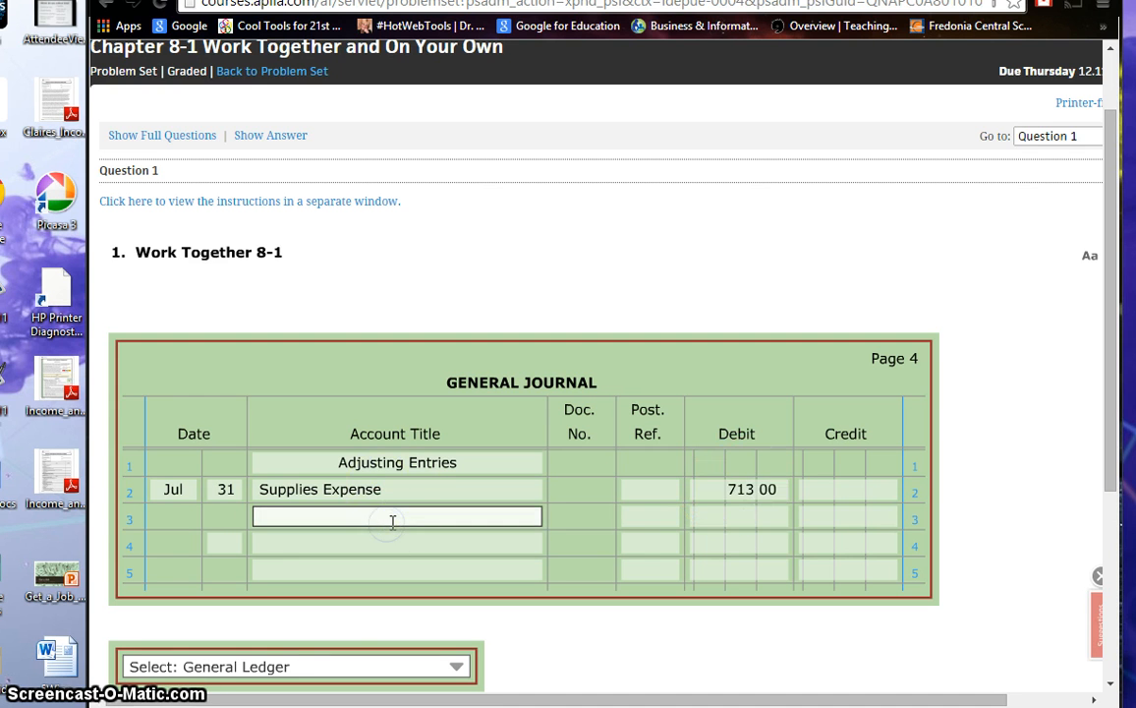
pyautogui.write('supp')
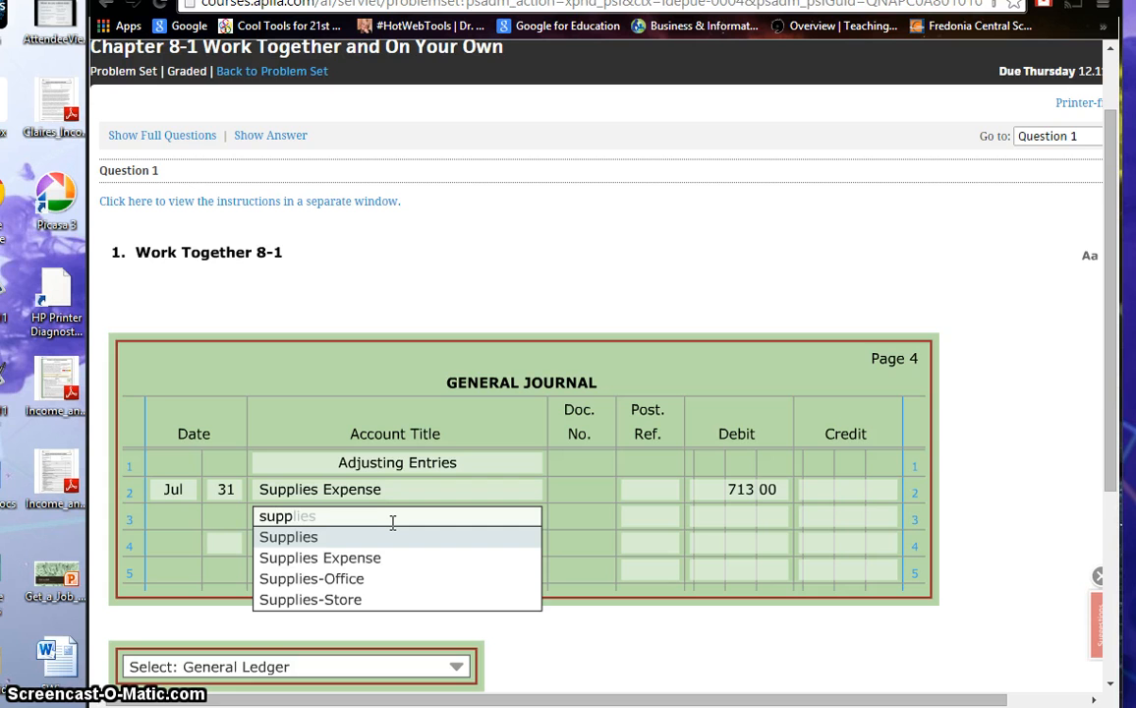
pyautogui.write('l')
pyautogui.press('Return')
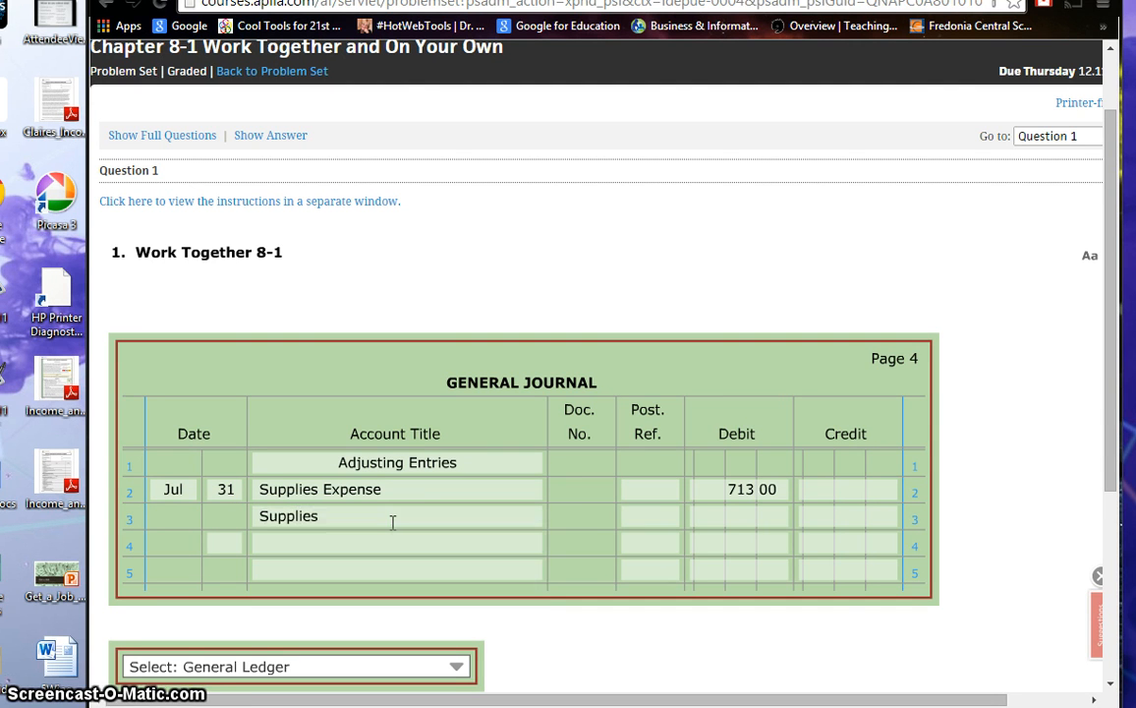
pyautogui.click(860, 536)
pyautogui.click(852, 513)
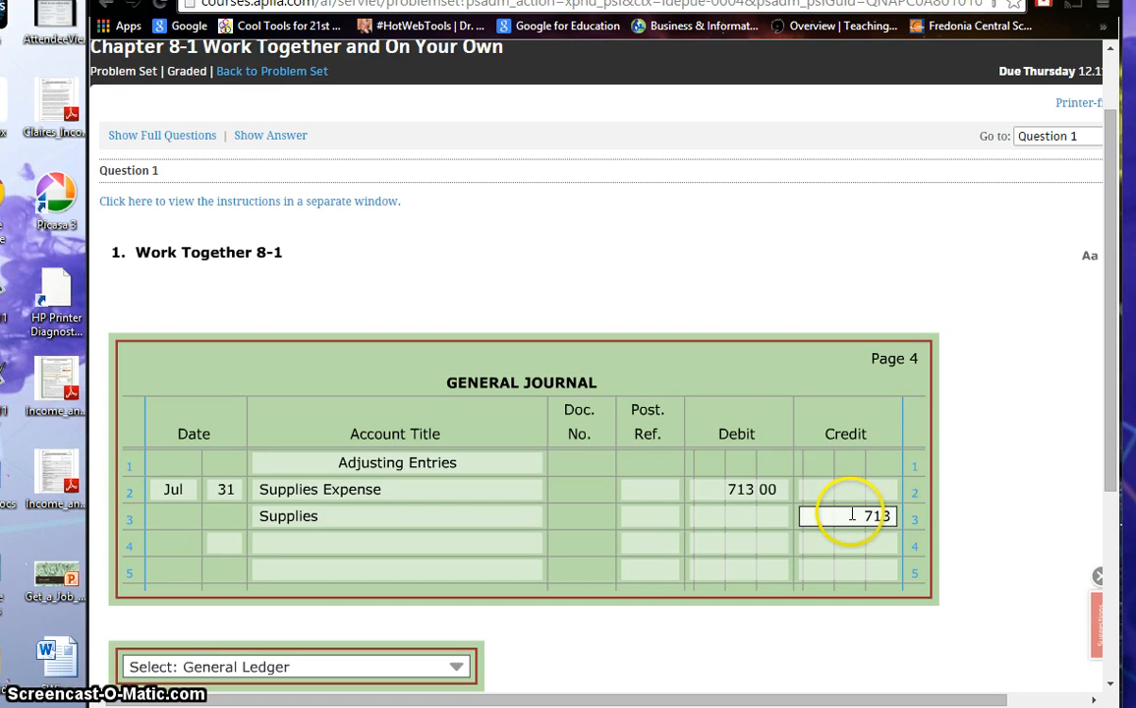
pyautogui.write('713')
pyautogui.click(225, 544)
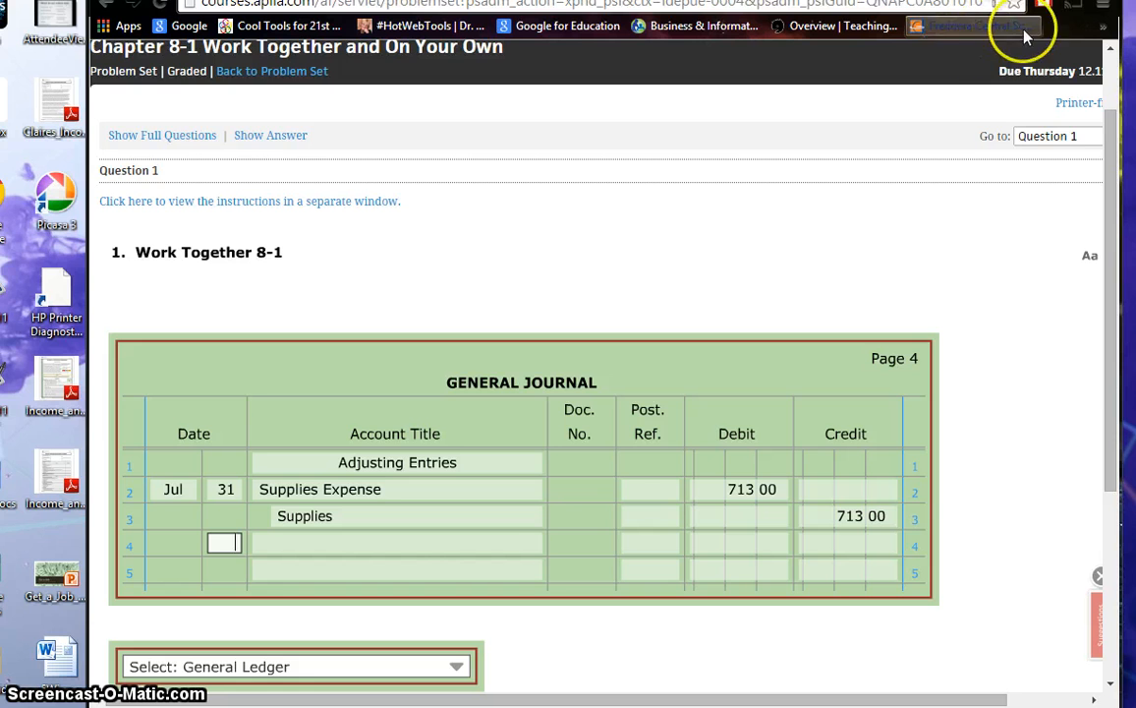
# Step: Rearrange the journal and Working Papers windows so the Work Together 8-1 instructions and work sheet can be consulted
pyautogui.moveTo(1061, 0); pyautogui.dragTo(839, 11)
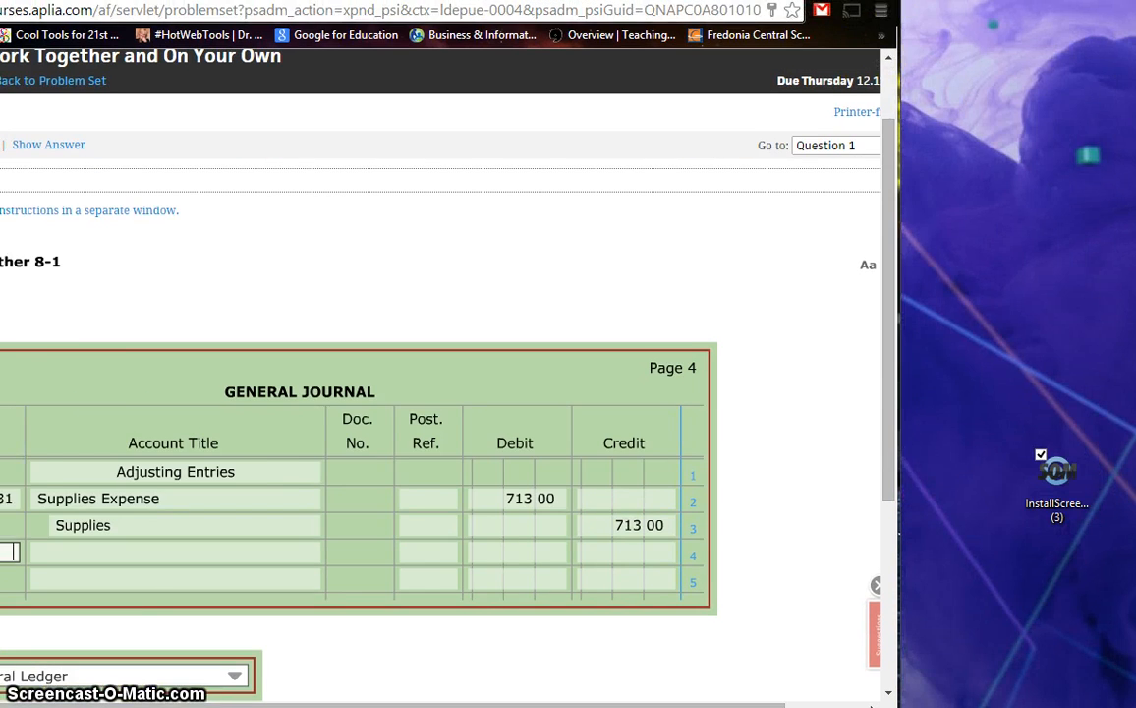
pyautogui.moveTo(511, 11); pyautogui.dragTo(790, 0)
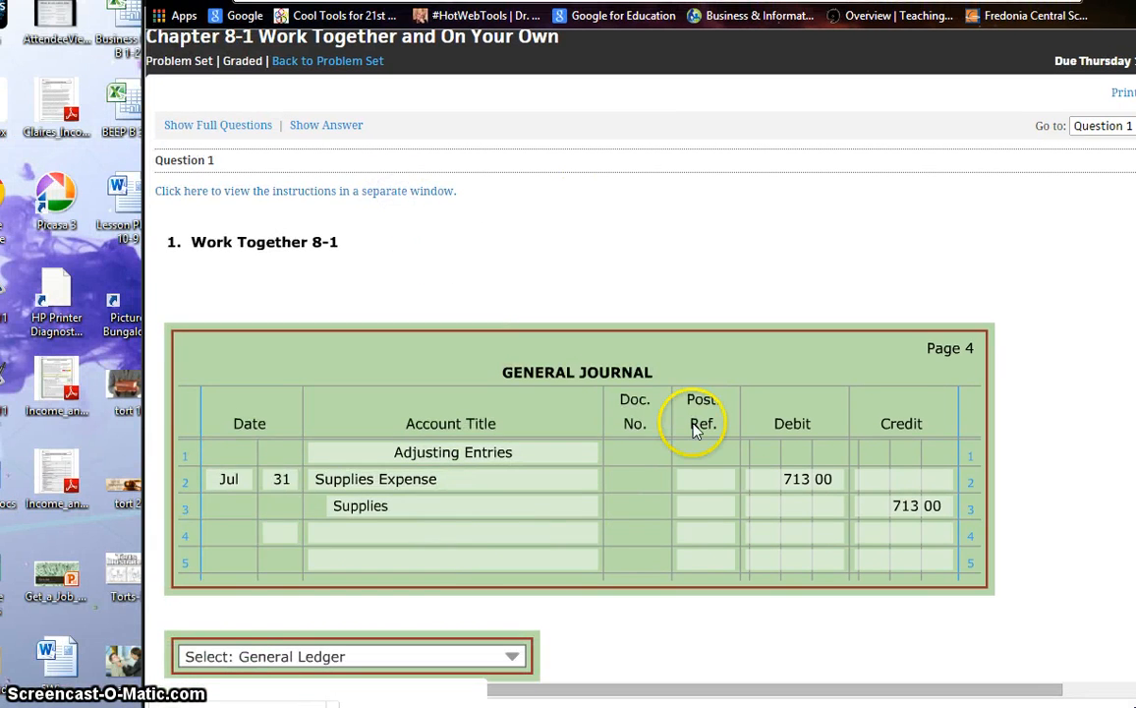
pyautogui.moveTo(915, 0); pyautogui.dragTo(250, 2)
pyautogui.moveTo(539, 26); pyautogui.dragTo(248, 0)
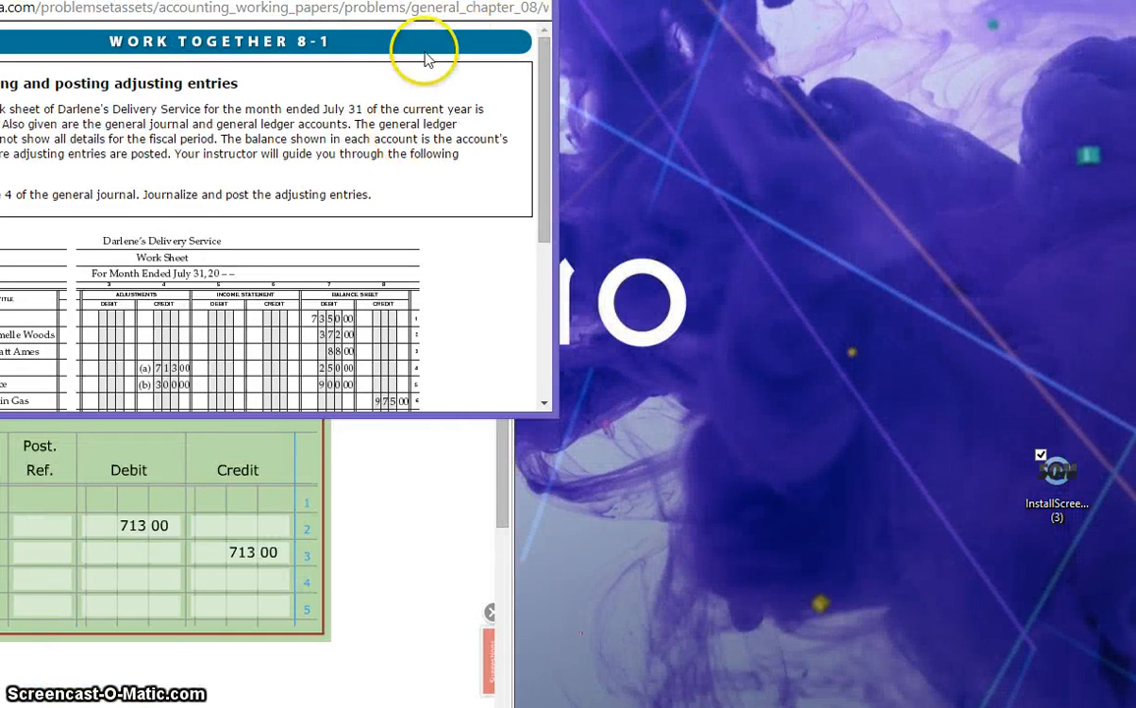
pyautogui.moveTo(428, 0); pyautogui.dragTo(559, 123)
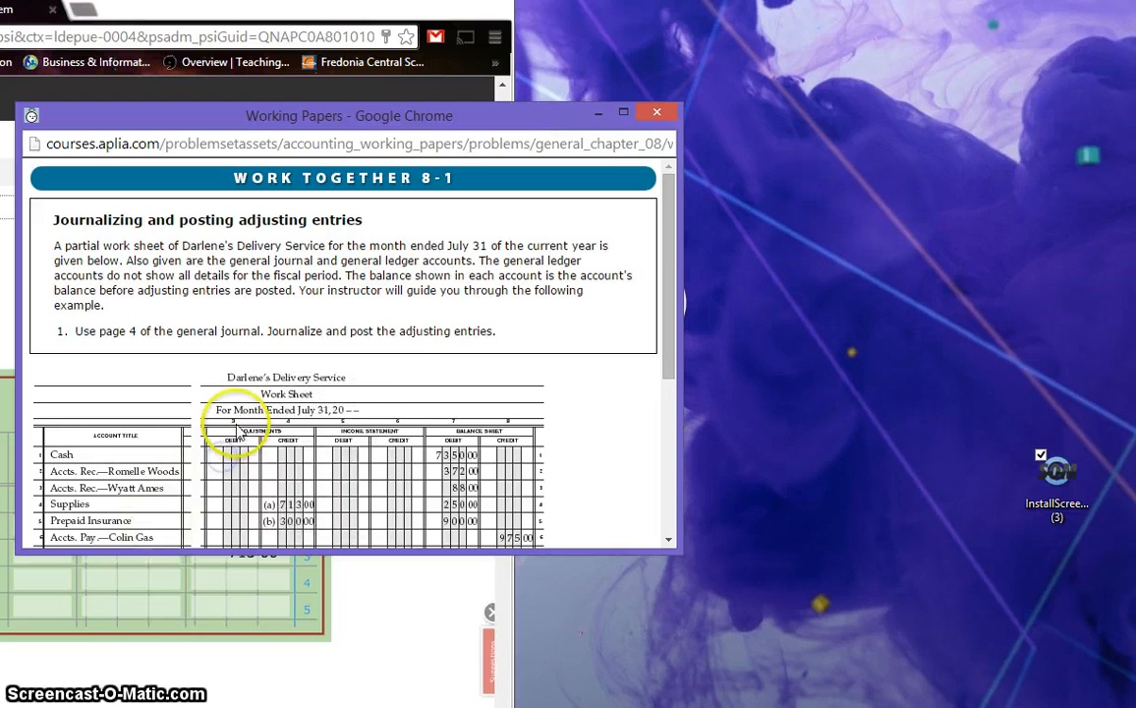
# Step: Check the work sheet's adjustments columns and move the windows apart so the general journal is in reach
pyautogui.scroll(-2, 292, 481)
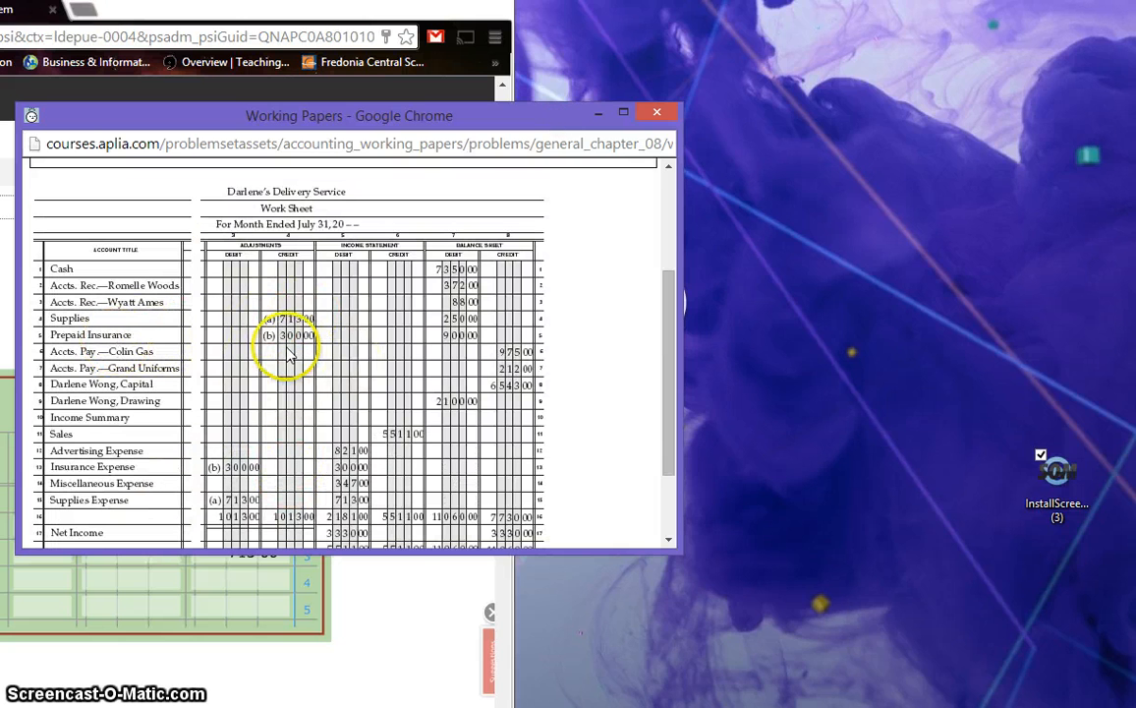
pyautogui.moveTo(541, 114); pyautogui.dragTo(1106, 146)
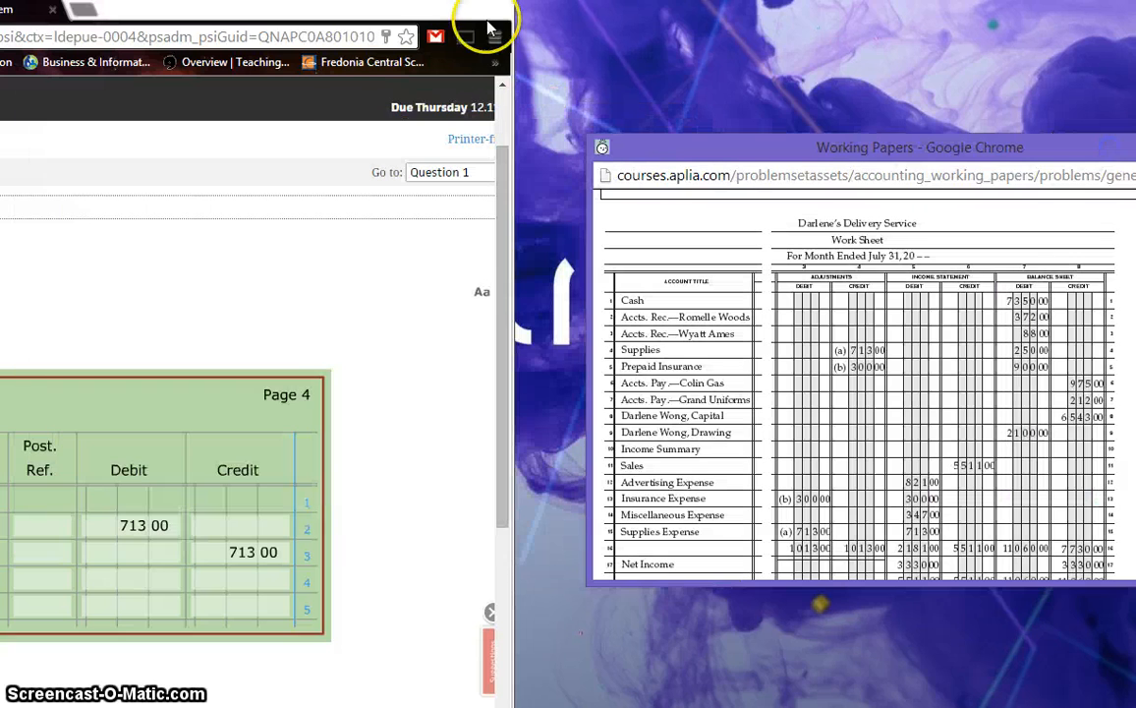
pyautogui.moveTo(379, 12); pyautogui.dragTo(938, 0)
# Step: Enter 31 as the day on line 4 of the general journal
pyautogui.click(181, 555)
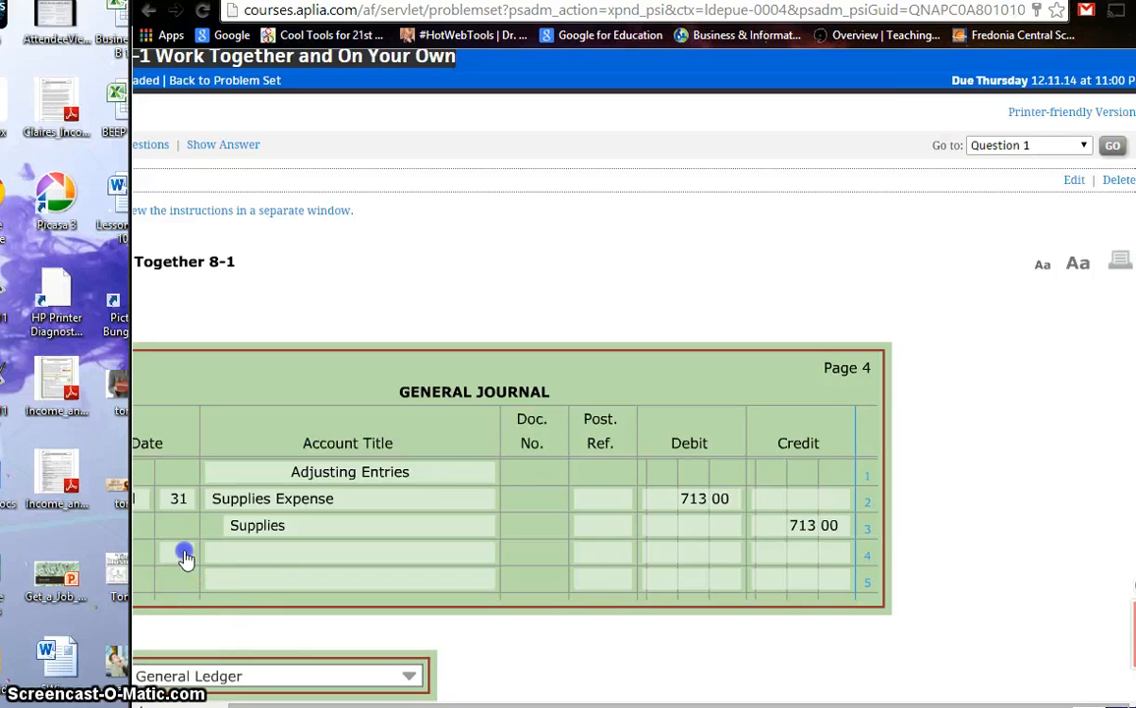
pyautogui.click(308, 528)
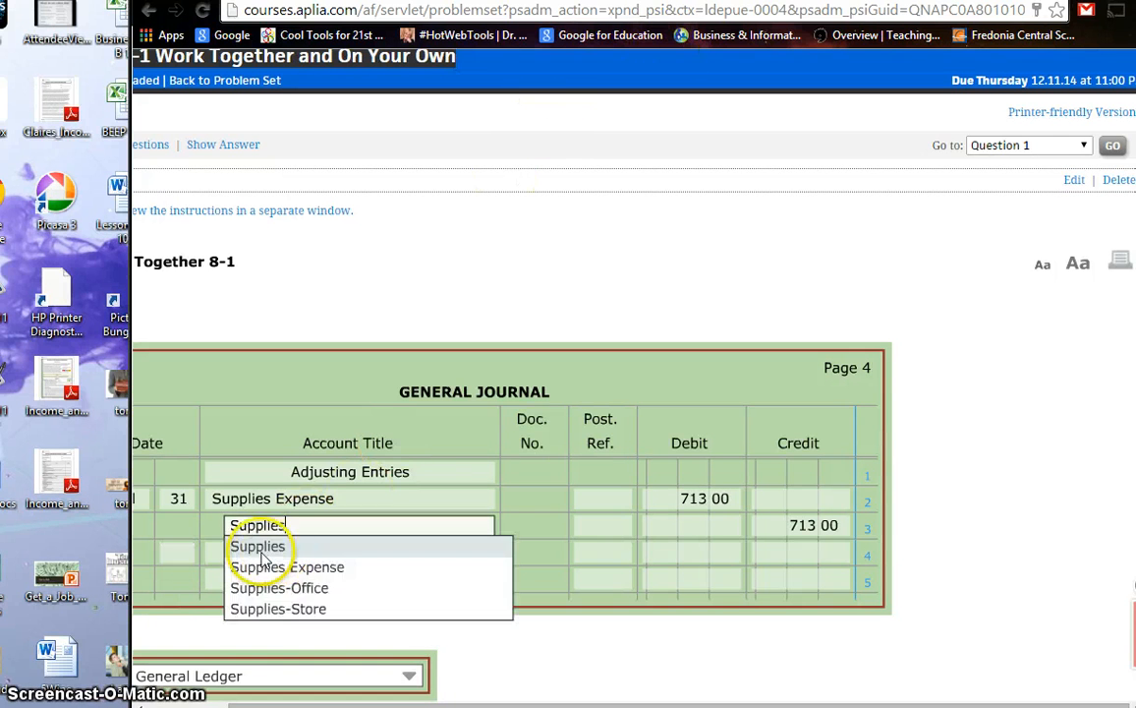
pyautogui.click(180, 554)
pyautogui.click(180, 551)
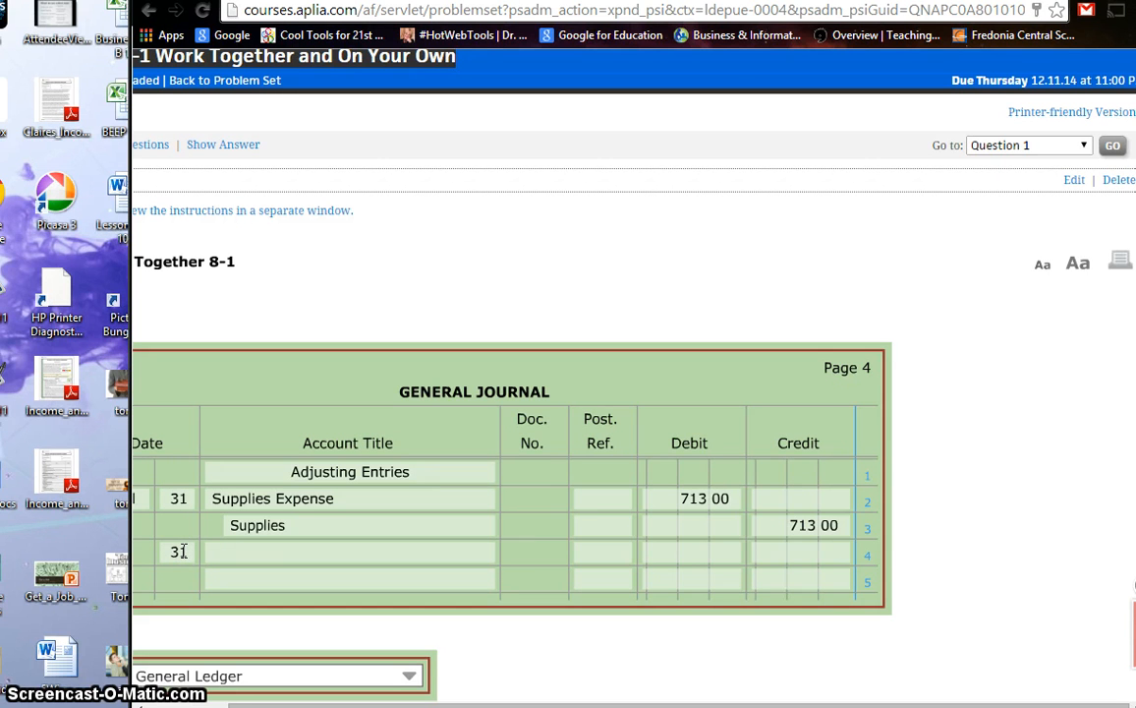
pyautogui.click(234, 557)
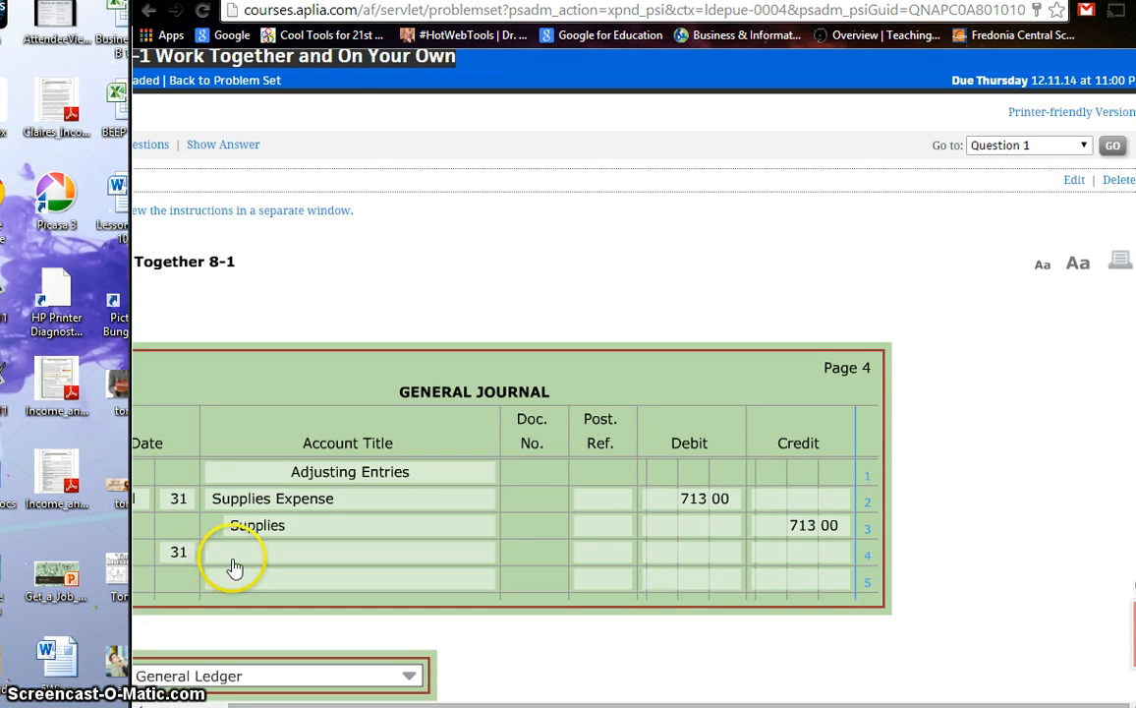
pyautogui.write('inu')
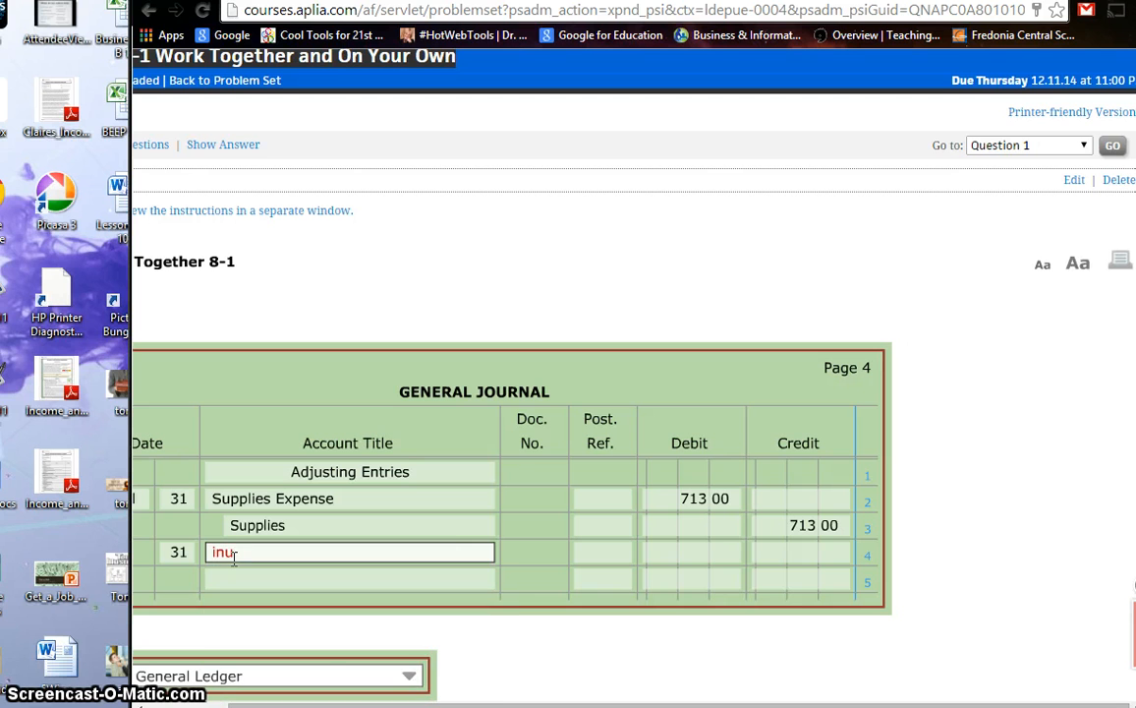
pyautogui.press('BackSpace')
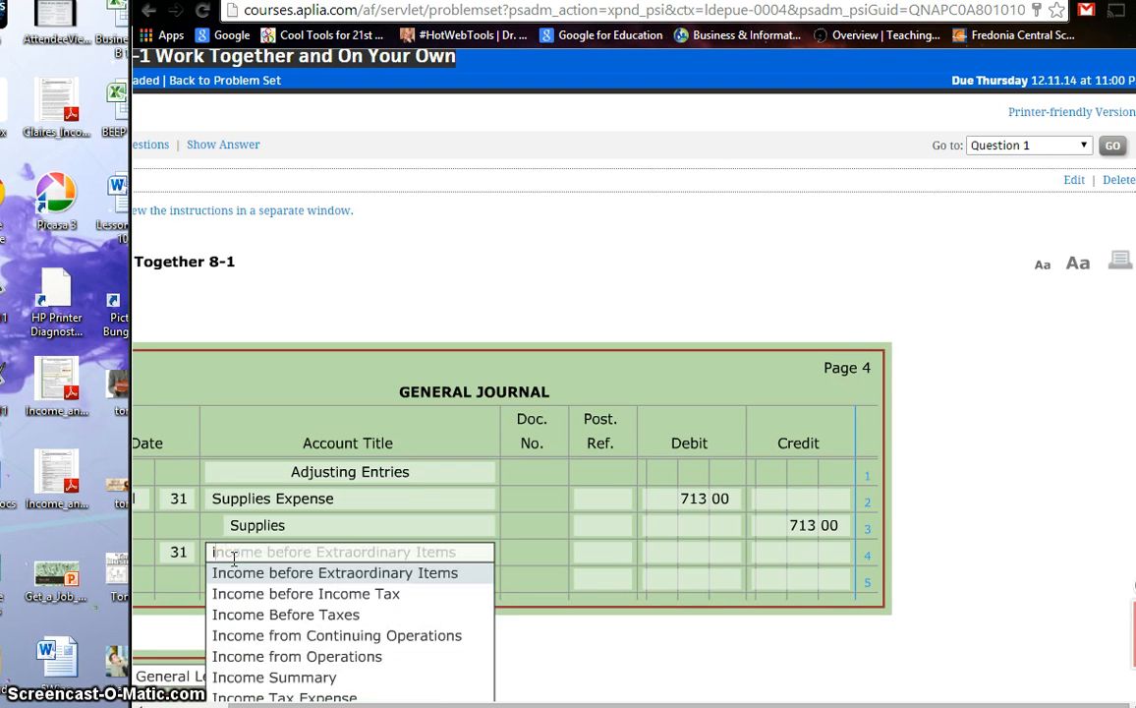
pyautogui.write('s')
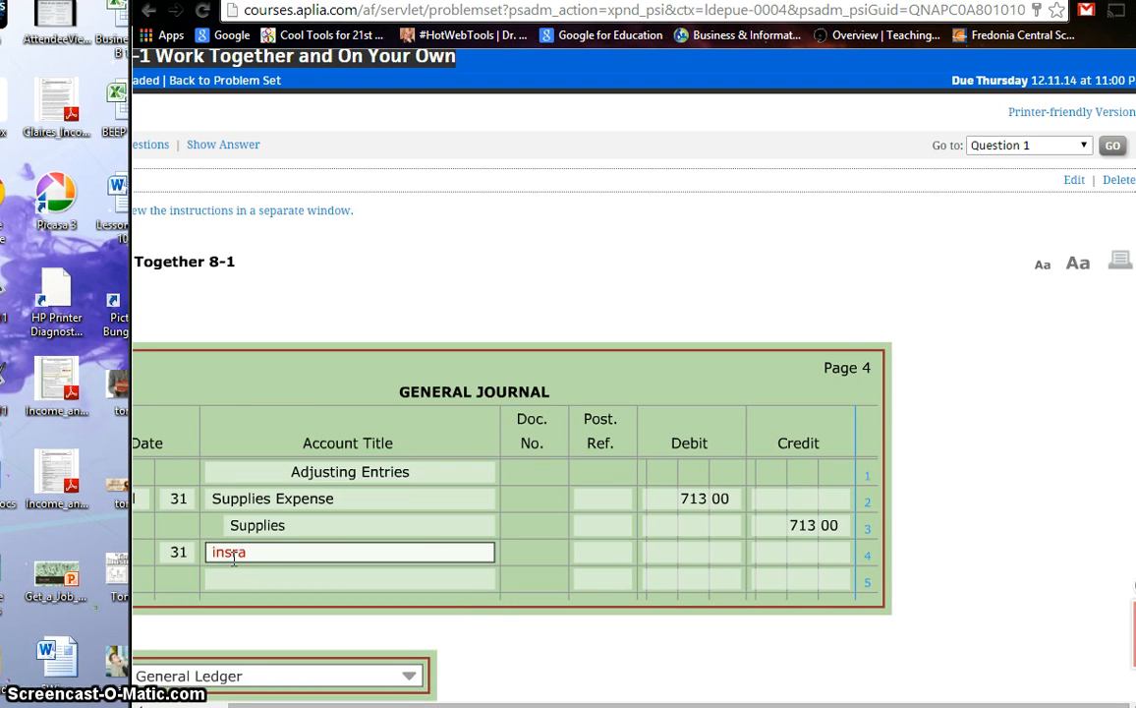
pyautogui.write('ra')
pyautogui.press('Tab')
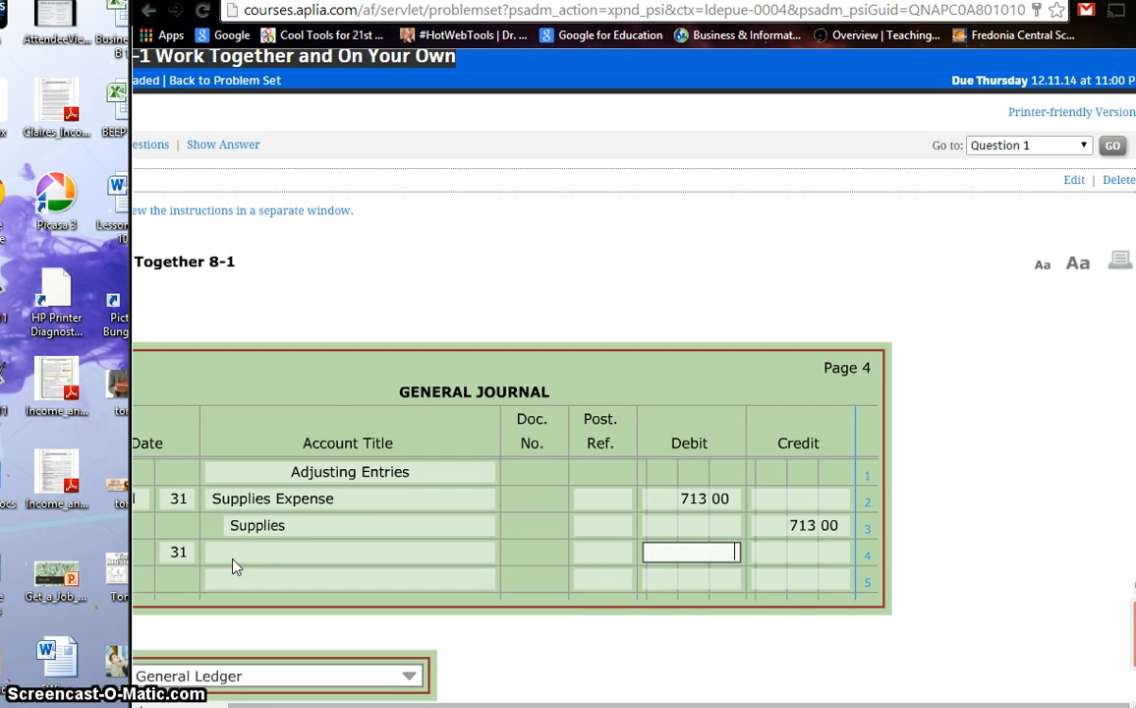
# Step: Record Insurance Expense on line 4 of the general journal with a debit of 300
pyautogui.click(233, 559)
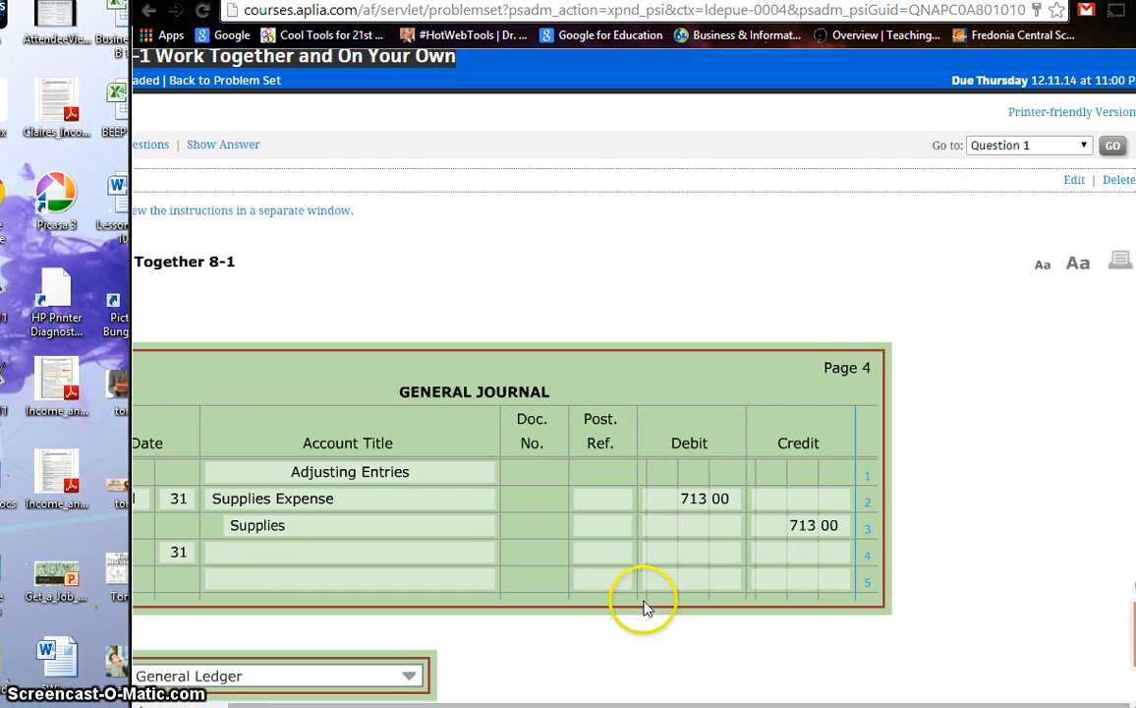
pyautogui.click(248, 551)
pyautogui.write('in')
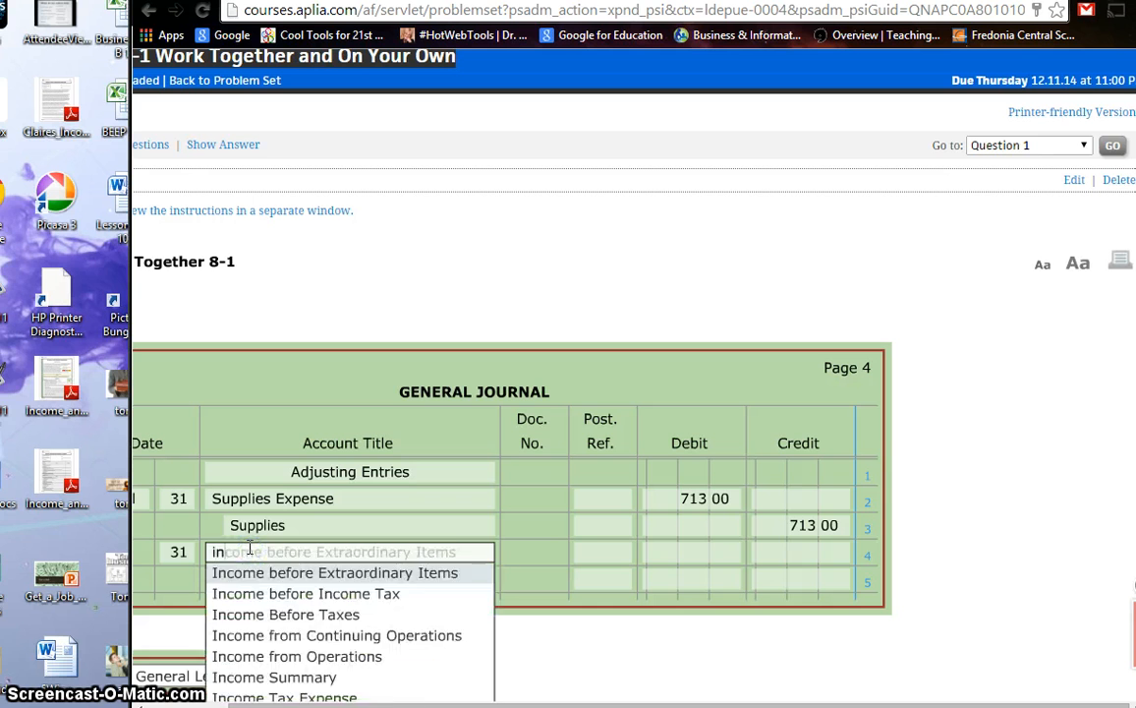
pyautogui.write('su')
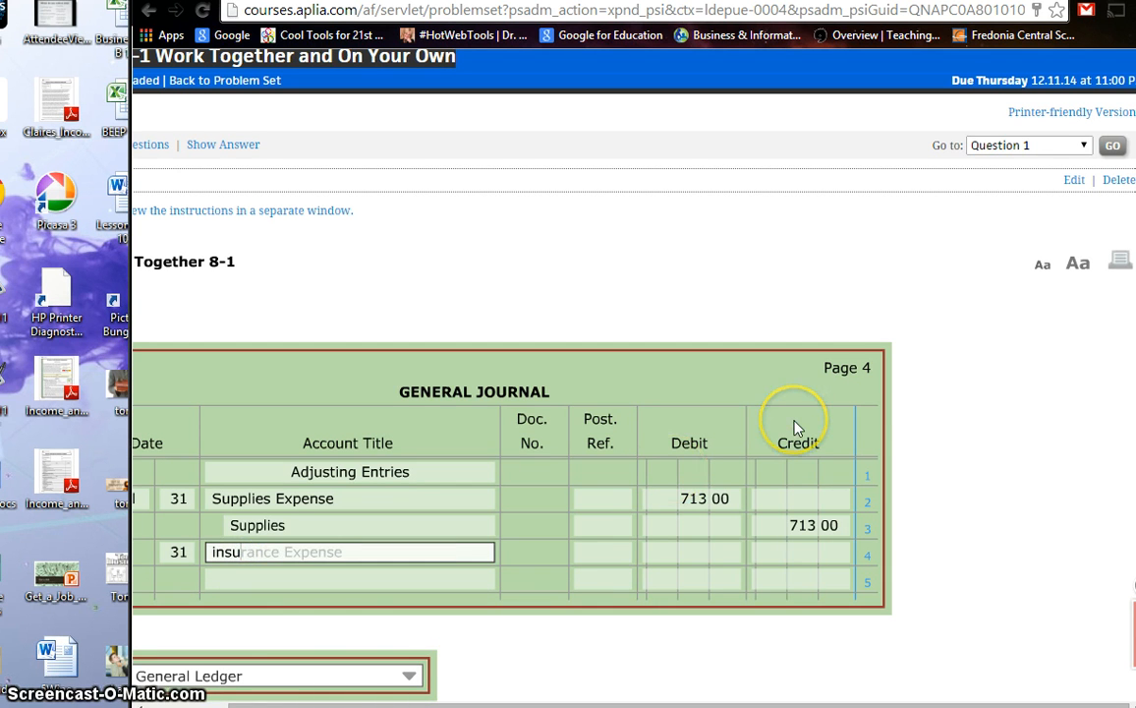
pyautogui.press('Tab')
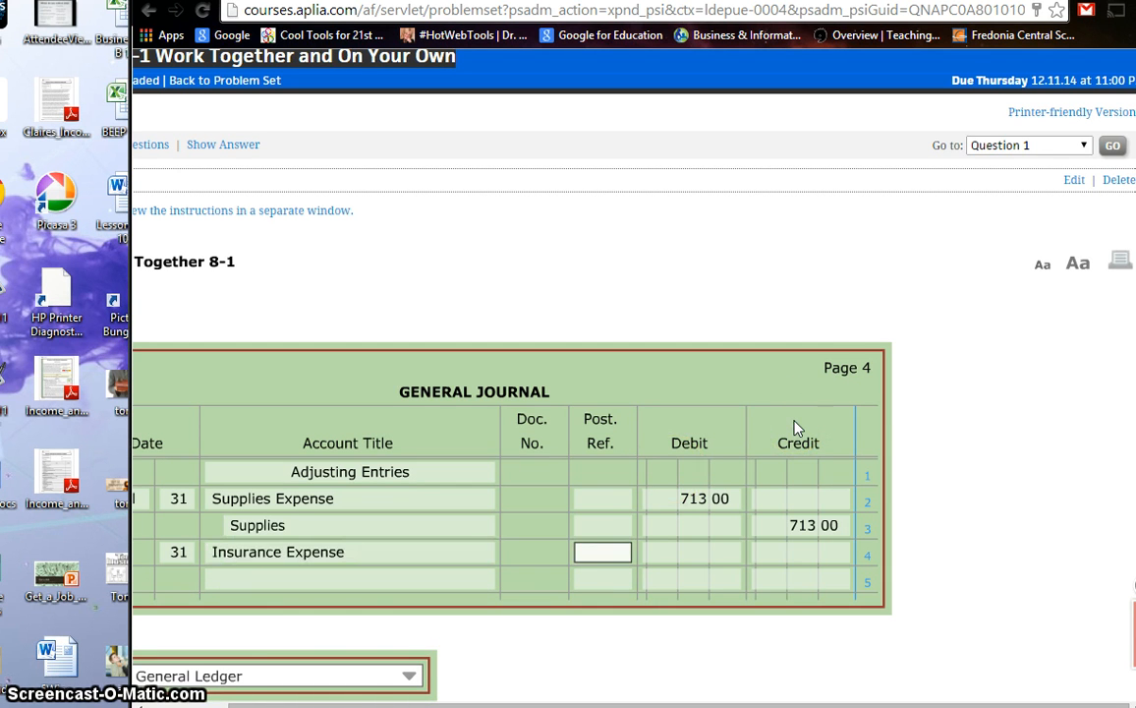
pyautogui.click(687, 556)
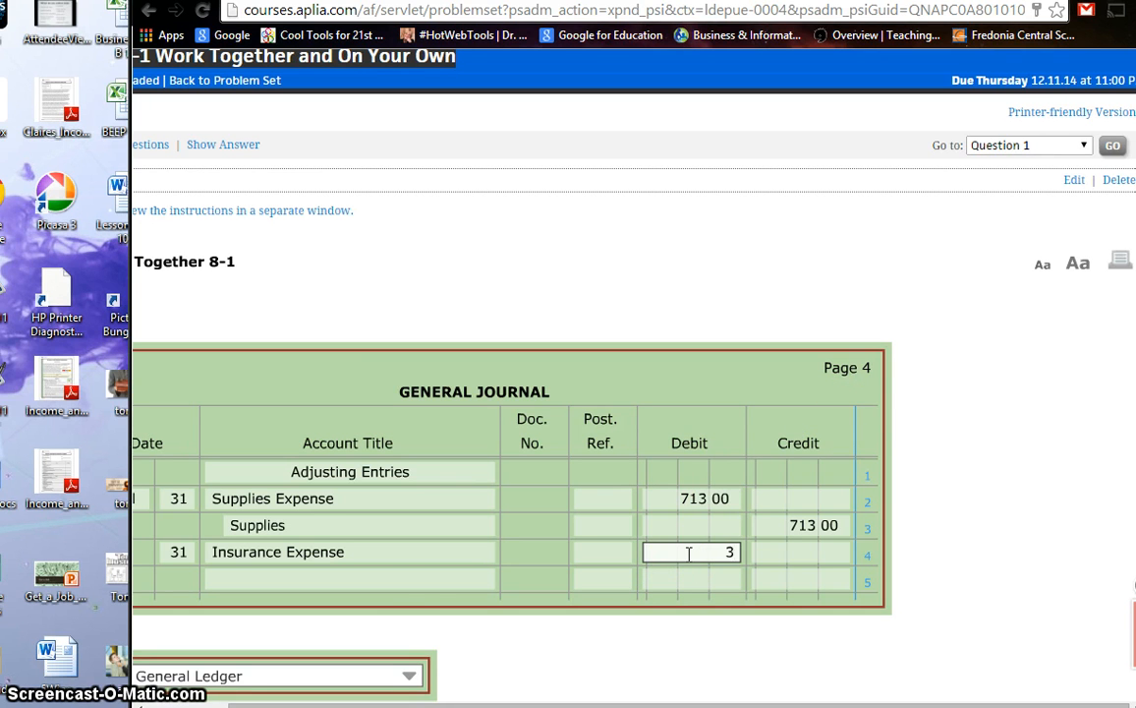
# Step: Record Prepaid Insurance on line 5 of the general journal with a credit of 300
pyautogui.click(356, 580)
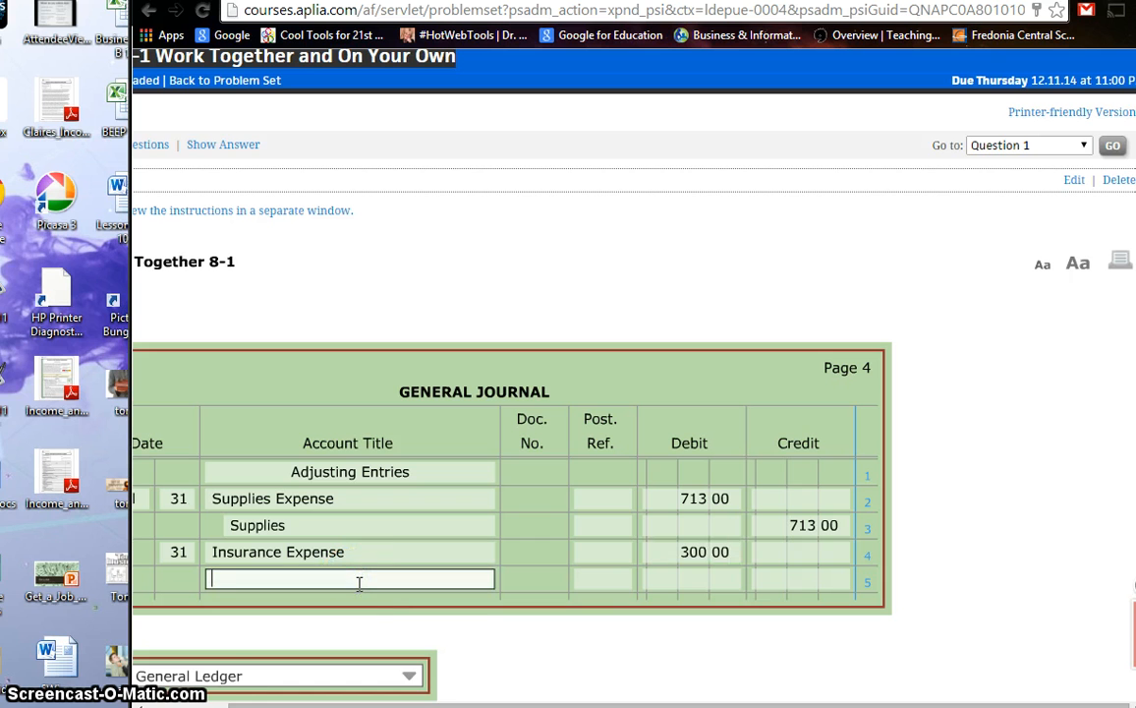
pyautogui.write('pre')
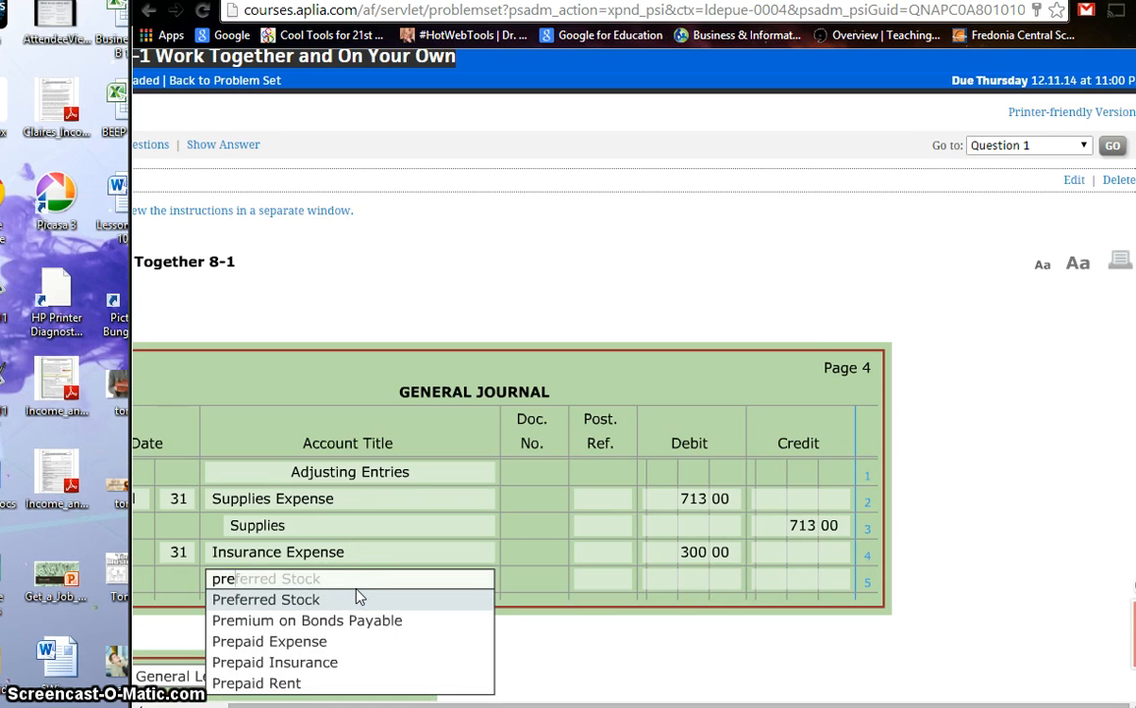
pyautogui.write('pa')
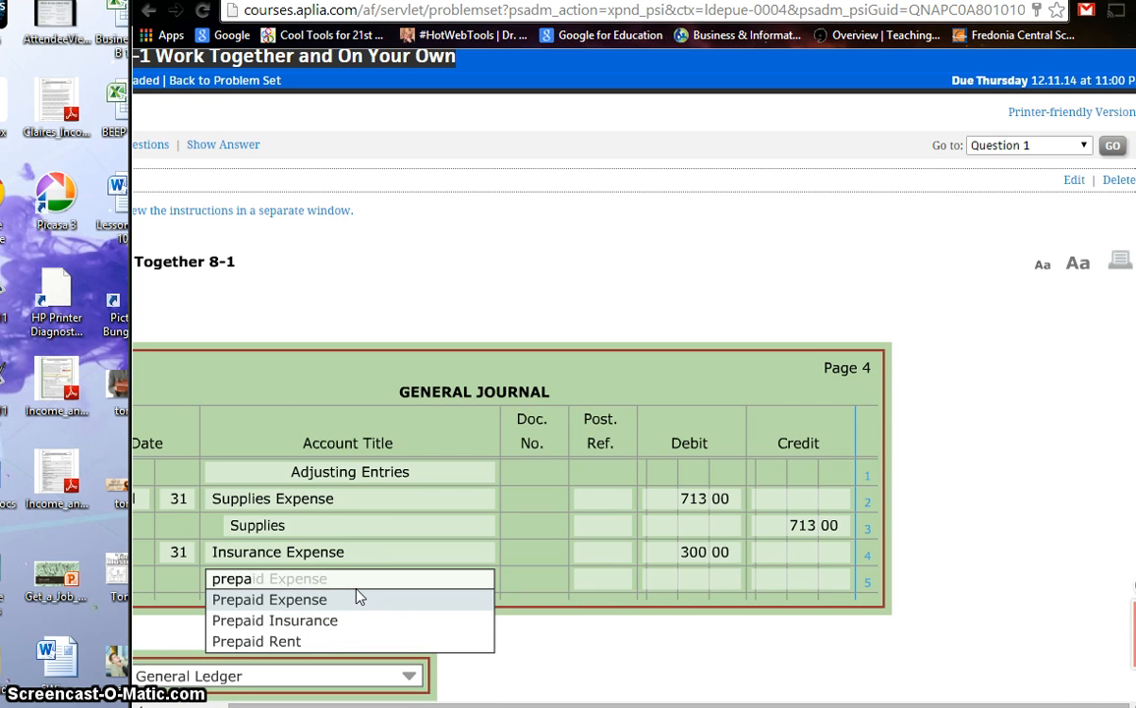
pyautogui.click(324, 620)
pyautogui.click(784, 578)
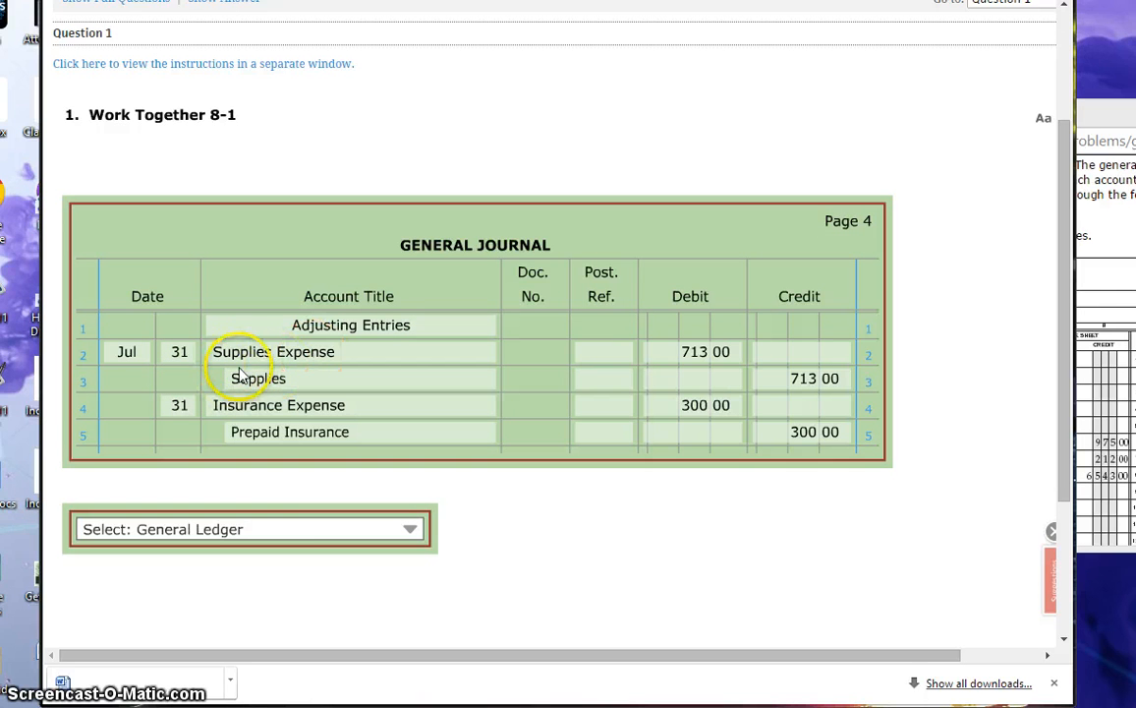
# Step: Open the Supplies Expense 540 account in the general ledger
pyautogui.click(308, 532)
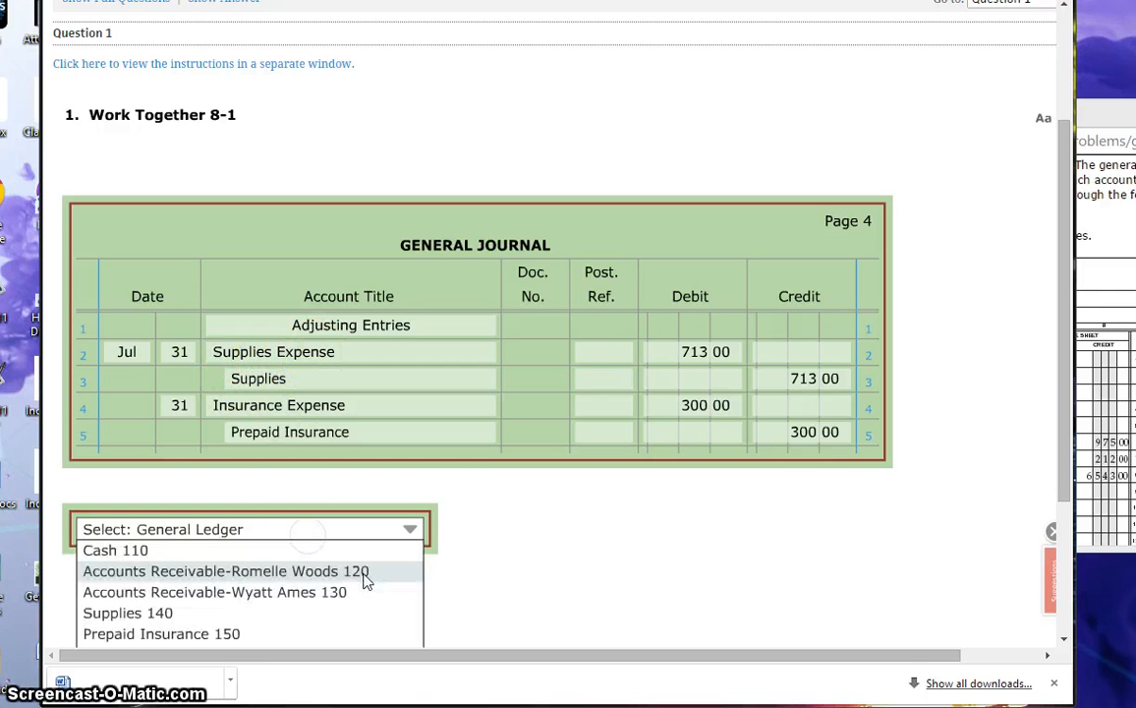
pyautogui.click(364, 571)
pyautogui.scroll(-2, 334, 590)
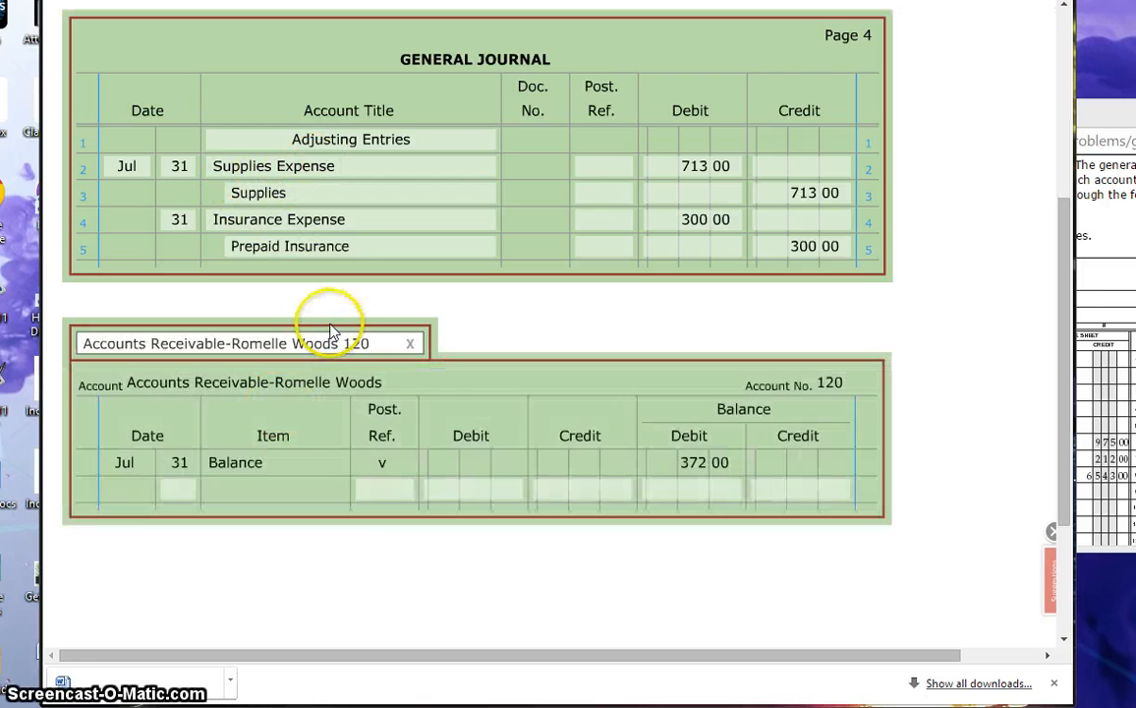
pyautogui.click(319, 343)
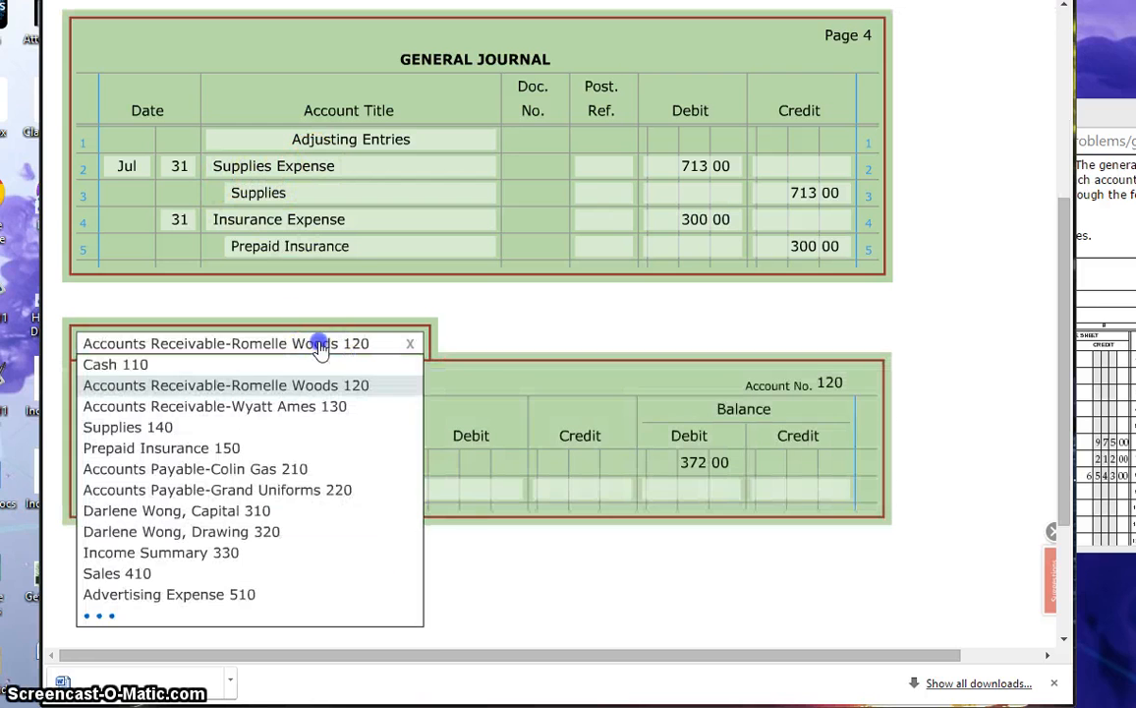
pyautogui.click(123, 617)
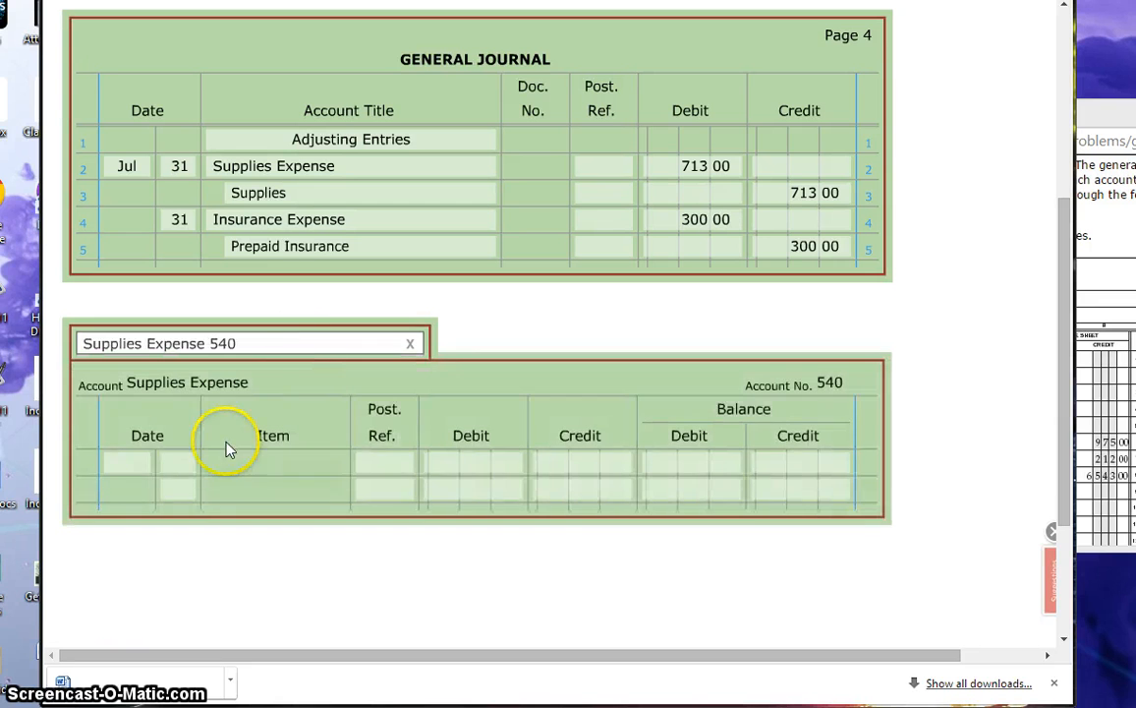
# Step: Post the Jul 31 adjustment to the Supplies Expense ledger account with reference G4, a debit of 713 and a debit balance of 713
pyautogui.click(131, 476)
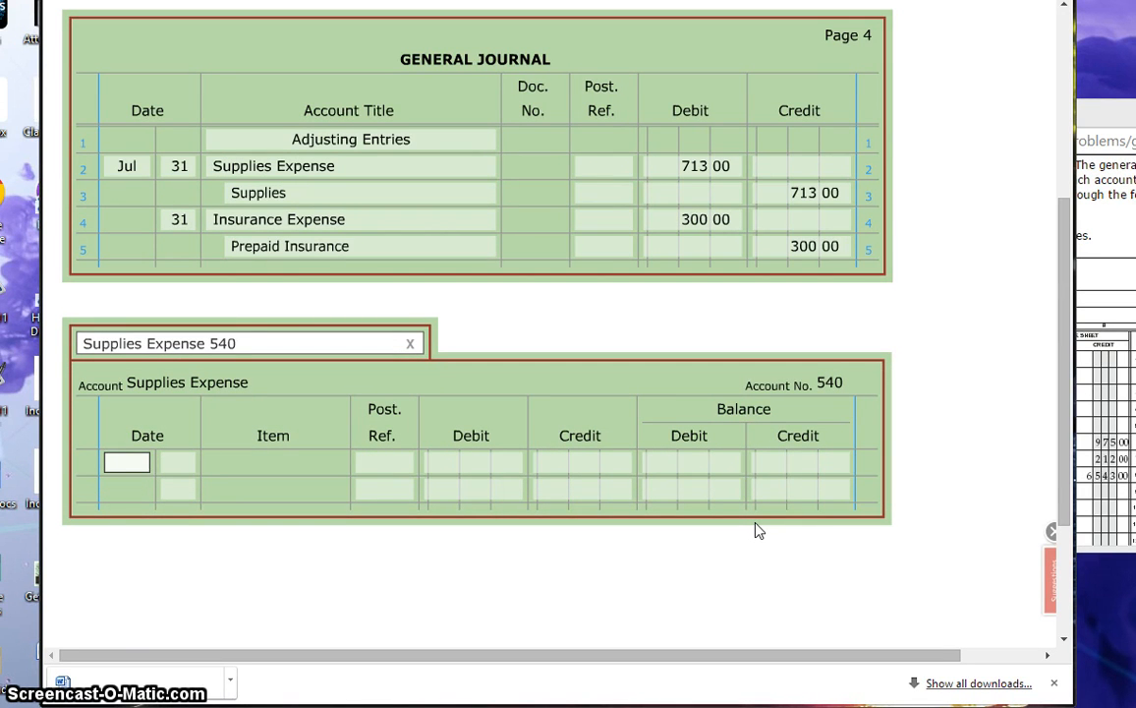
pyautogui.write('Jul')
pyautogui.press('Tab')
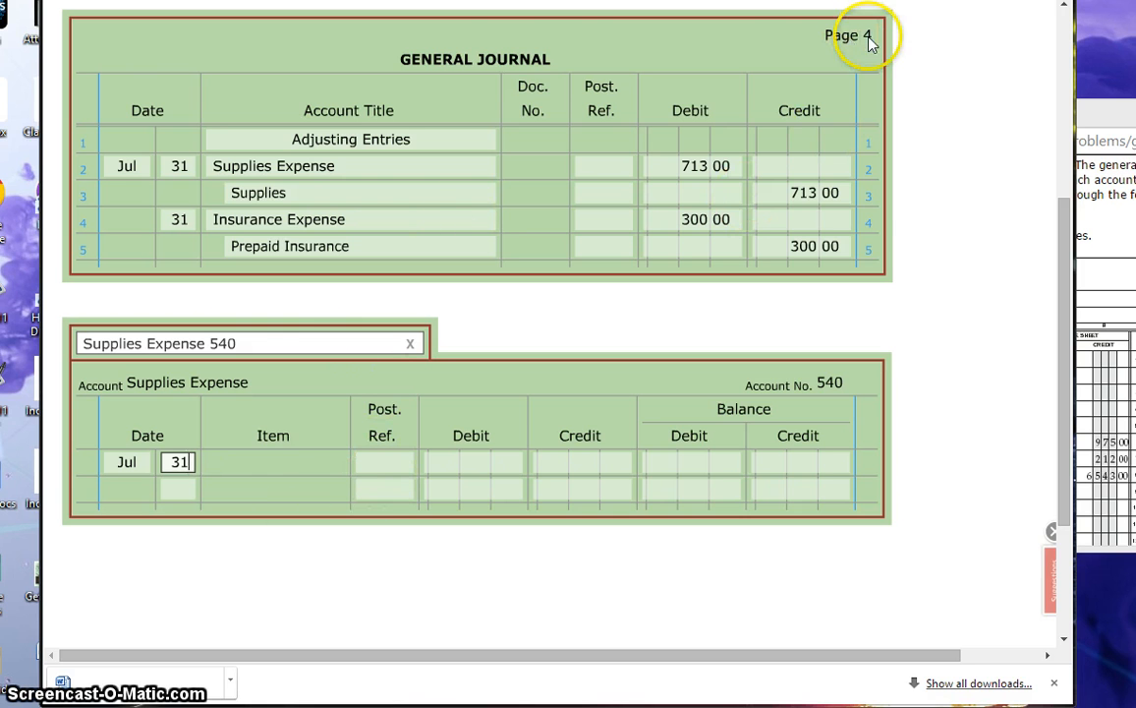
pyautogui.click(385, 463)
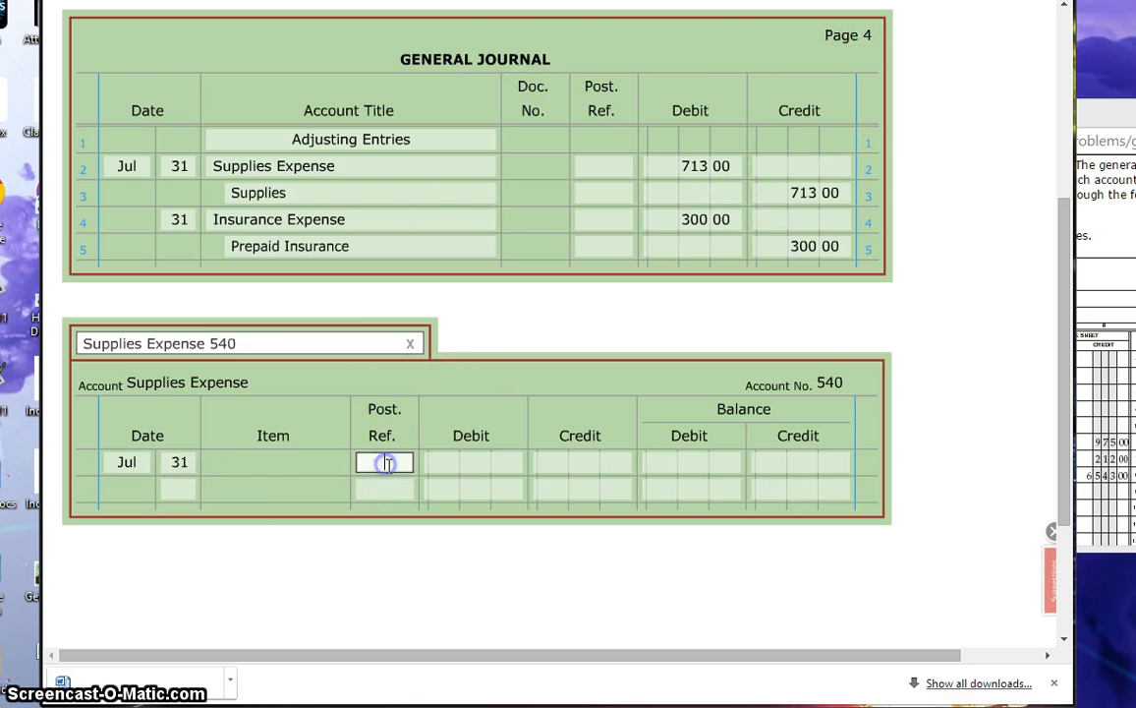
pyautogui.write('gj4')
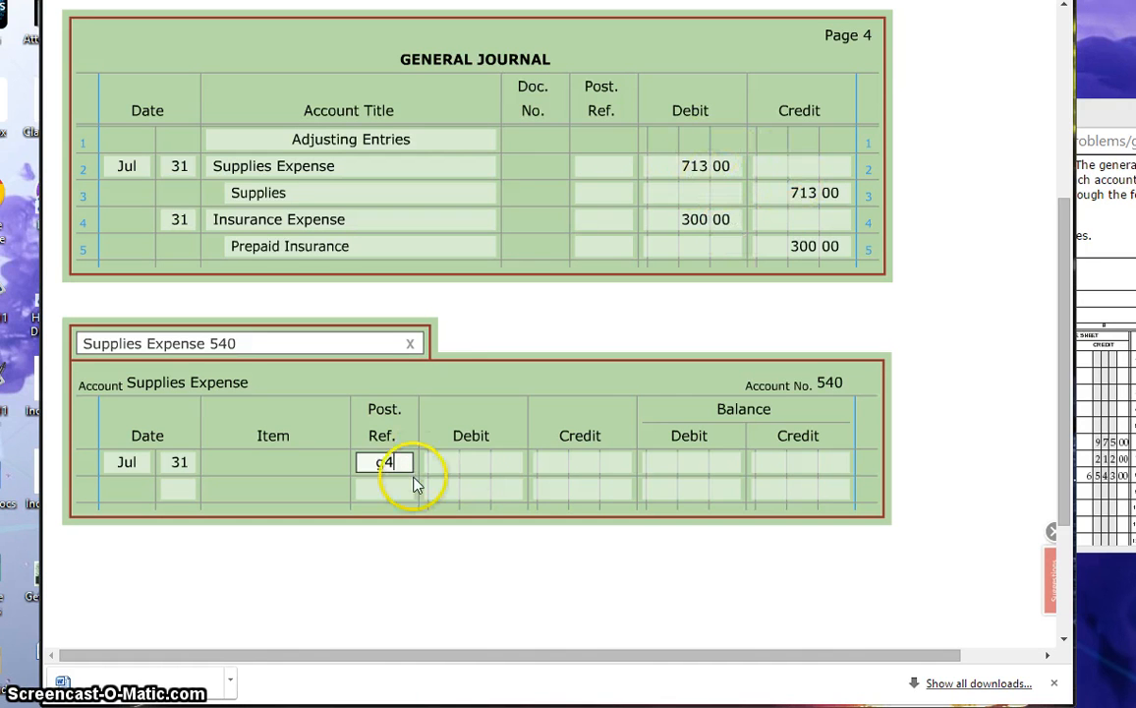
pyautogui.click(464, 463)
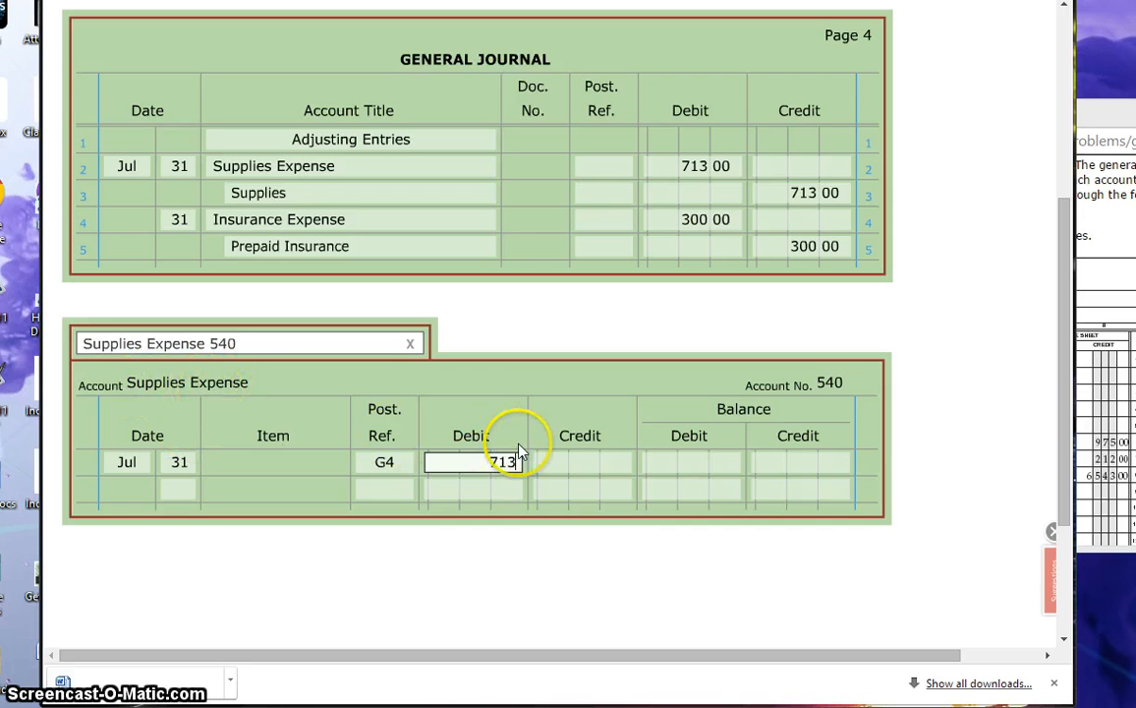
pyautogui.click(706, 472)
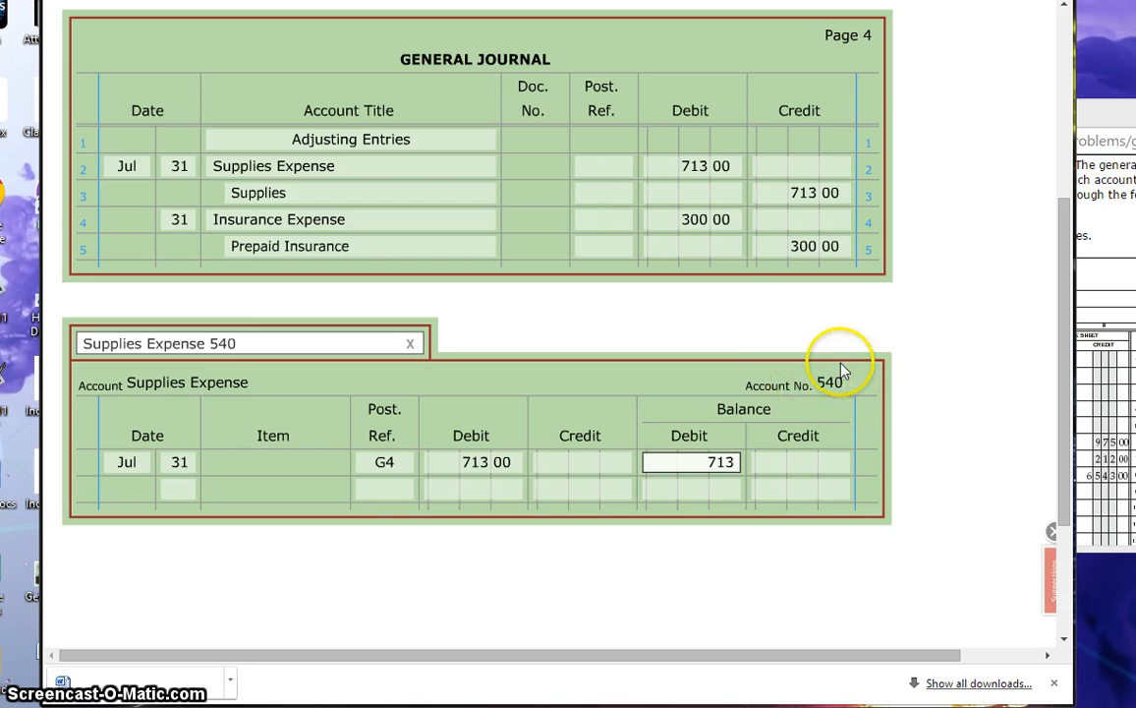
# Step: Enter 540 as the posting reference for Supplies Expense on line 2 of the general journal
pyautogui.click(621, 166)
pyautogui.write('5')
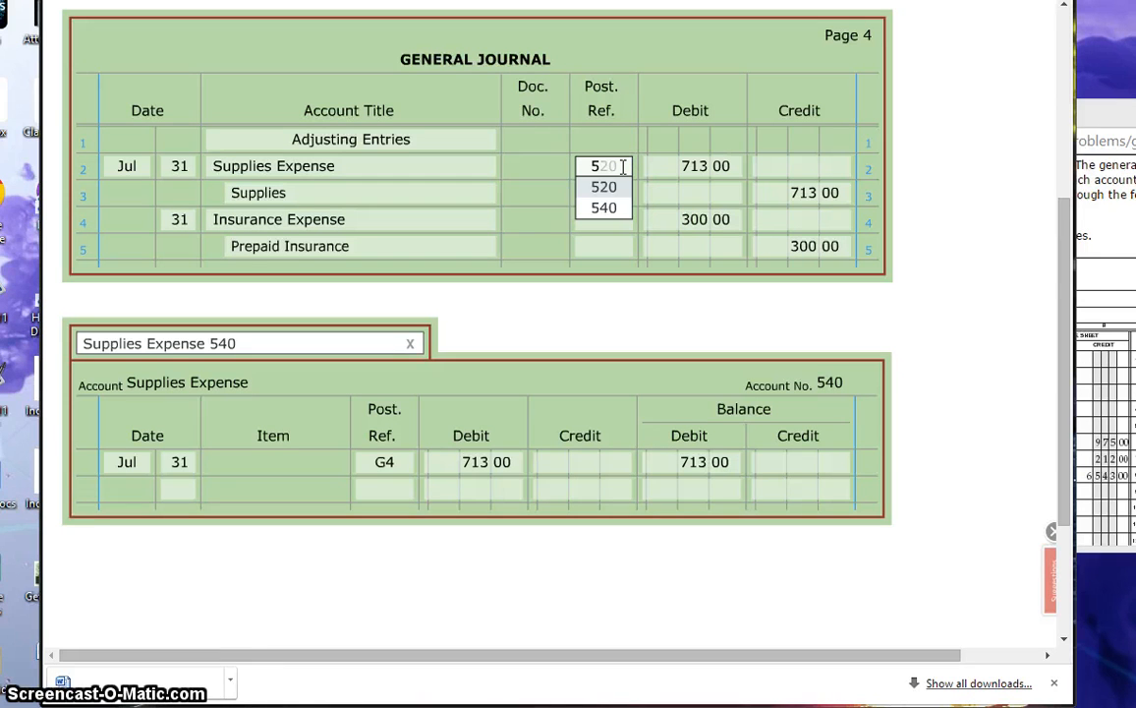
pyautogui.write('40')
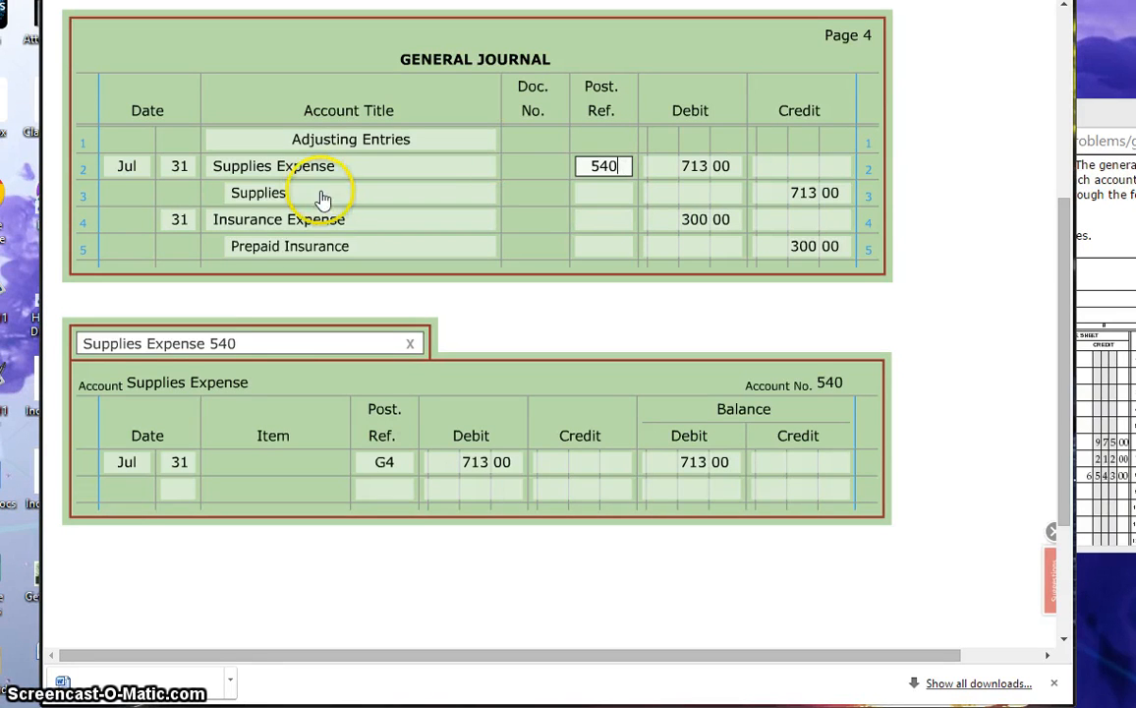
# Step: Open the Supplies 140 ledger account and start its adjustment line with day 31 and posting reference G4
pyautogui.click(297, 341)
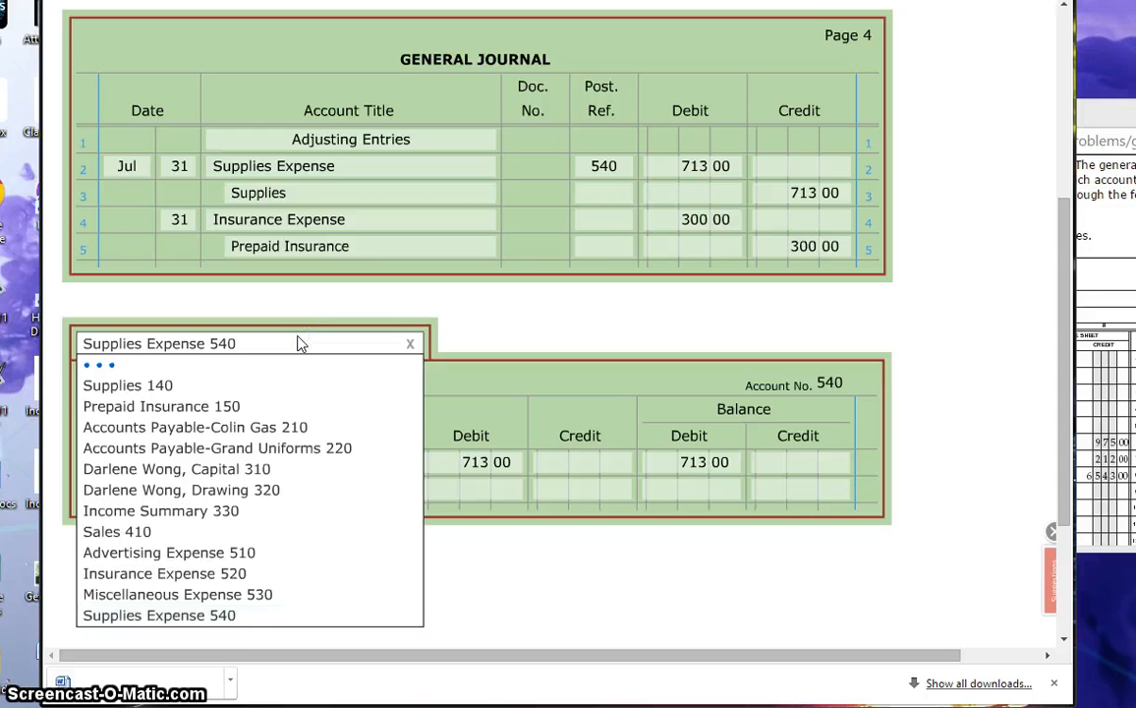
pyautogui.scroll(1, 187, 383)
pyautogui.scroll(2, 186, 383)
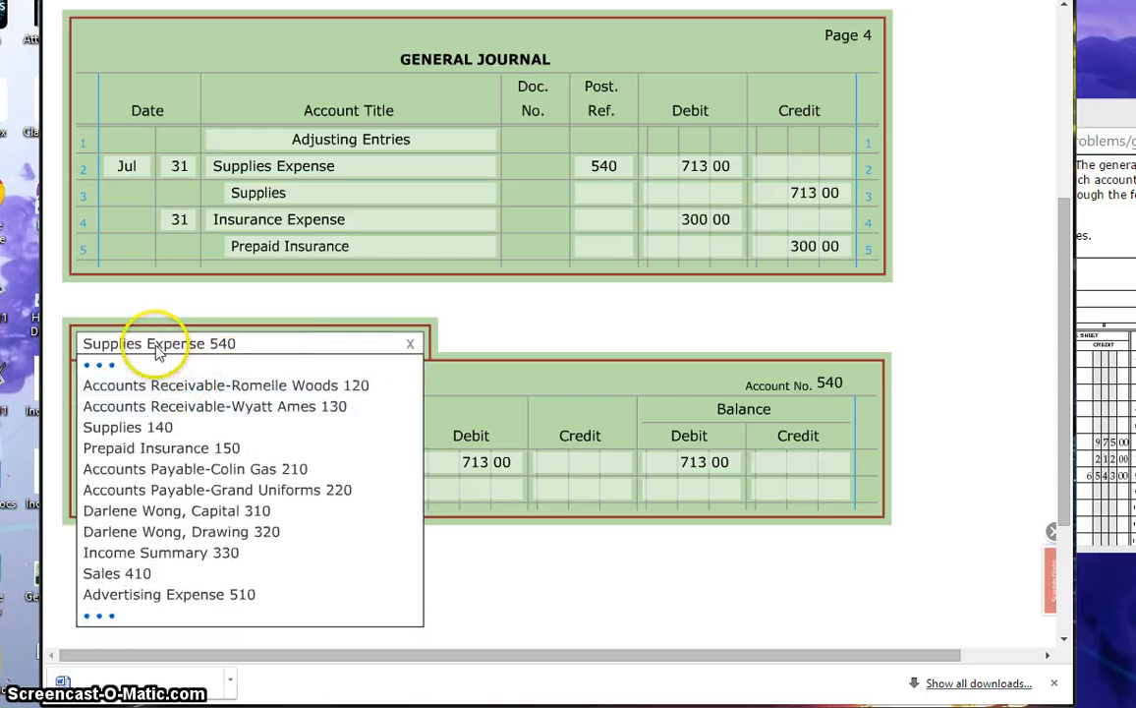
pyautogui.click(120, 425)
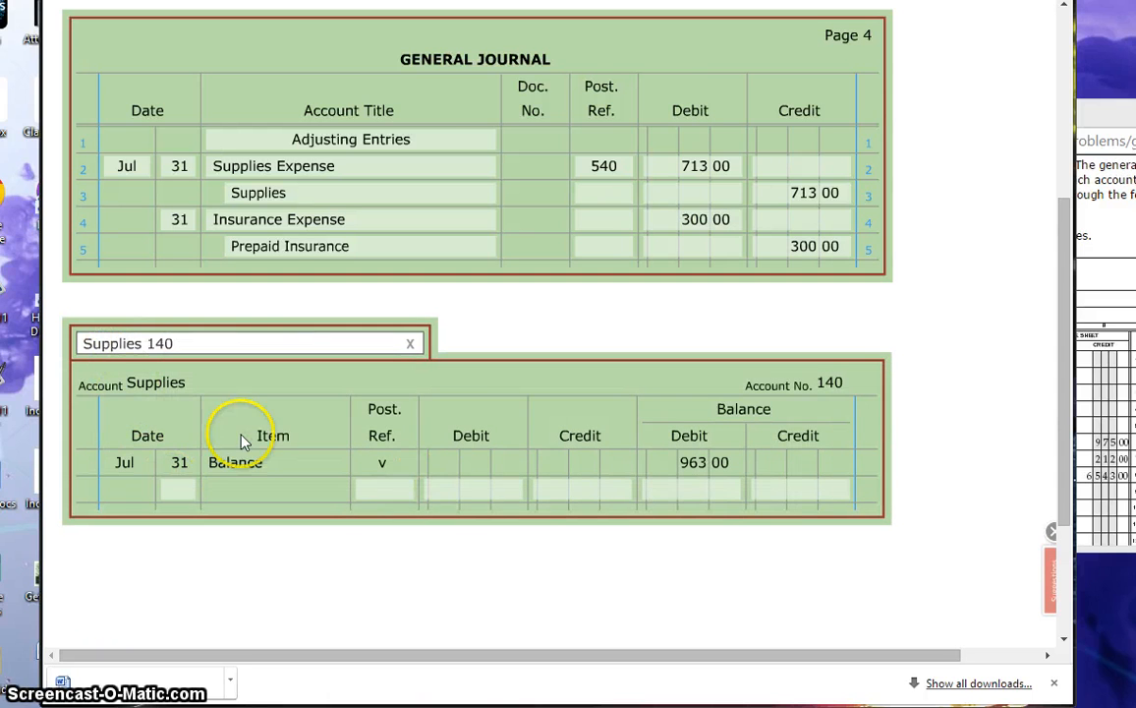
pyautogui.click(173, 490)
pyautogui.write('3')
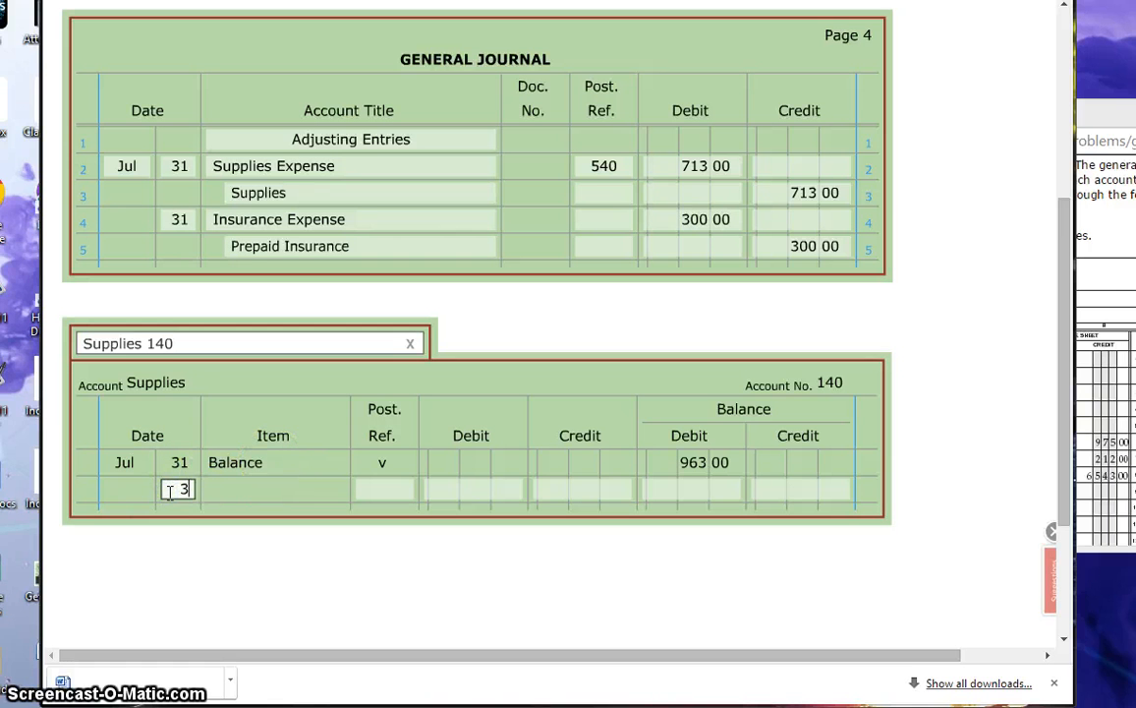
pyautogui.write('1')
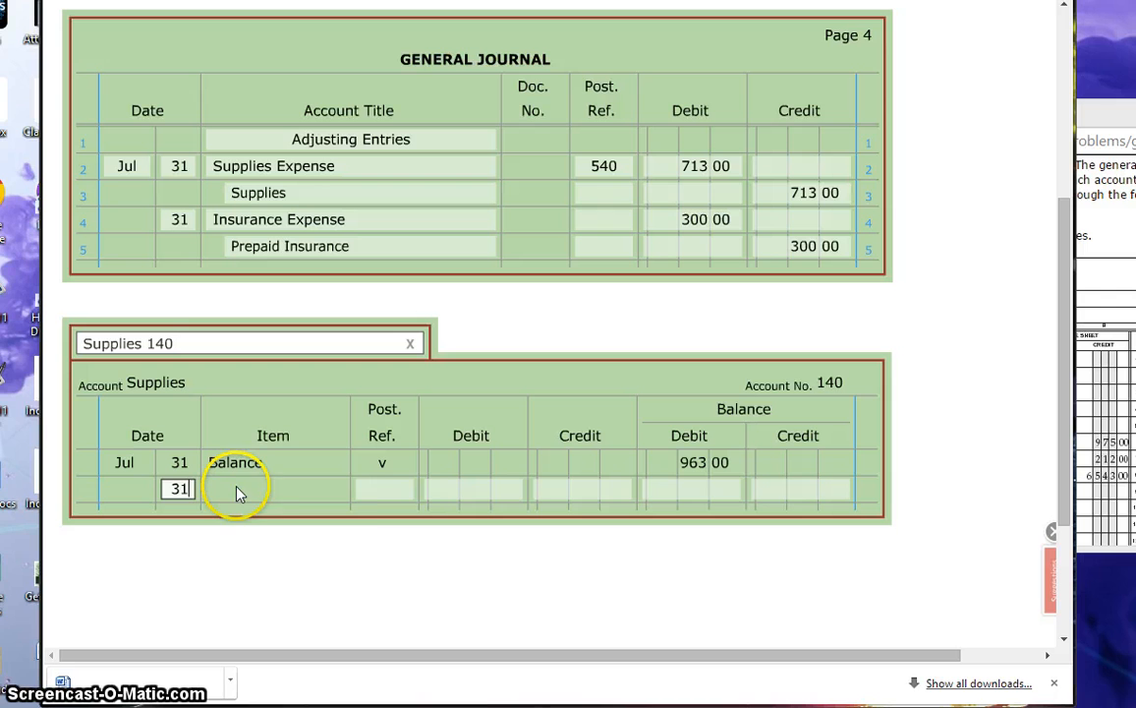
pyautogui.click(402, 500)
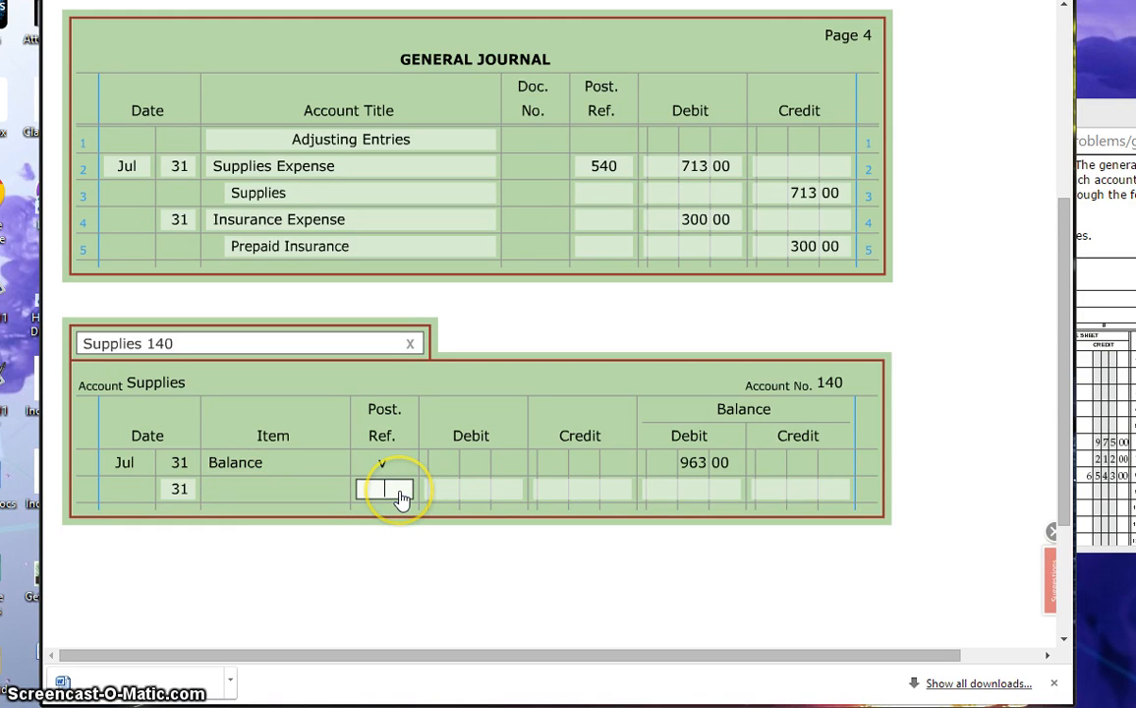
pyautogui.write('g4')
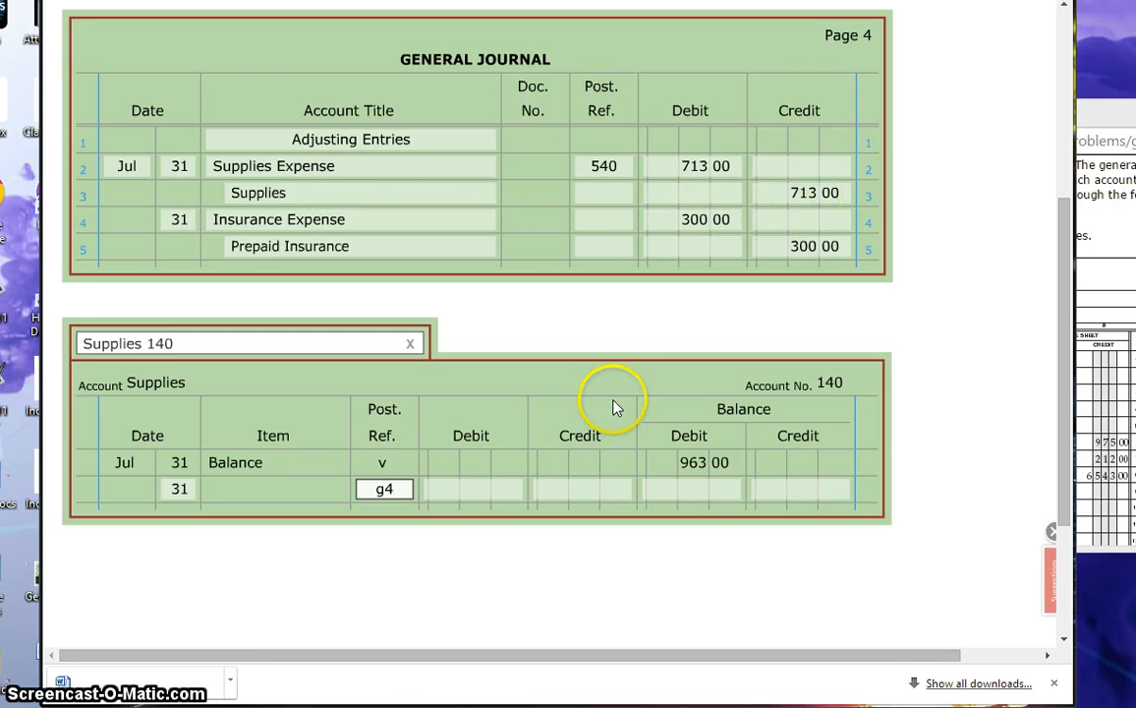
# Step: Enter a credit of 713 and debit balance of 250 for Supplies, and reference 140 on line 3 of the general journal
pyautogui.click(582, 489)
pyautogui.write('71')
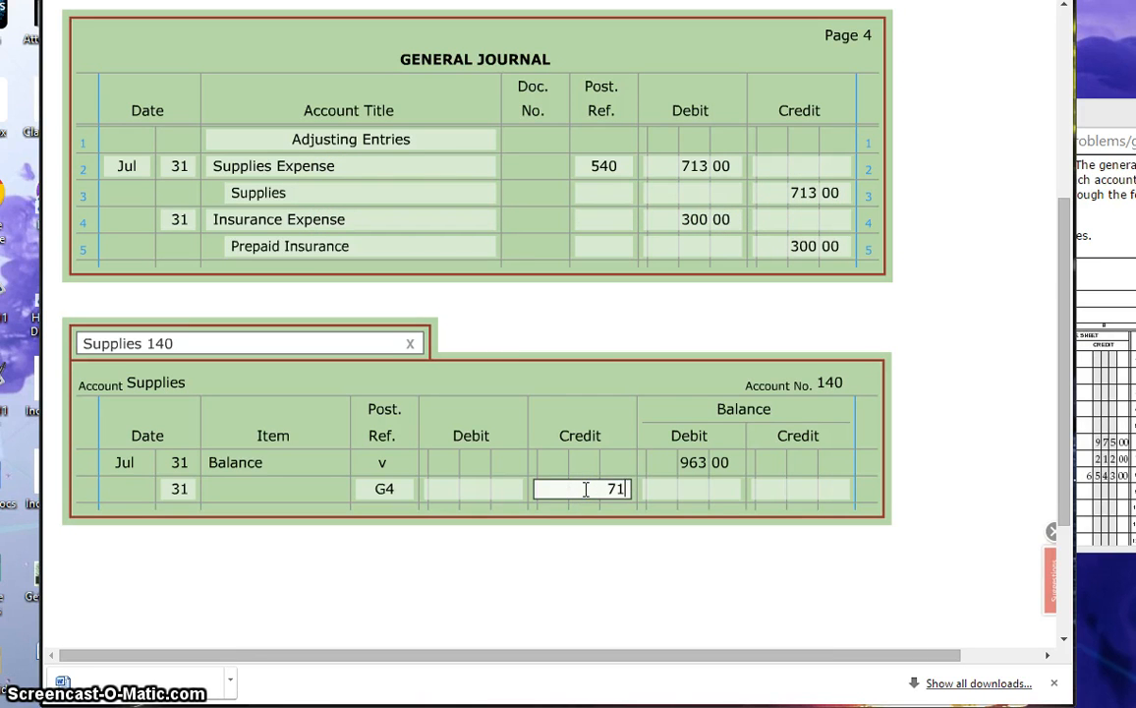
pyautogui.write('3')
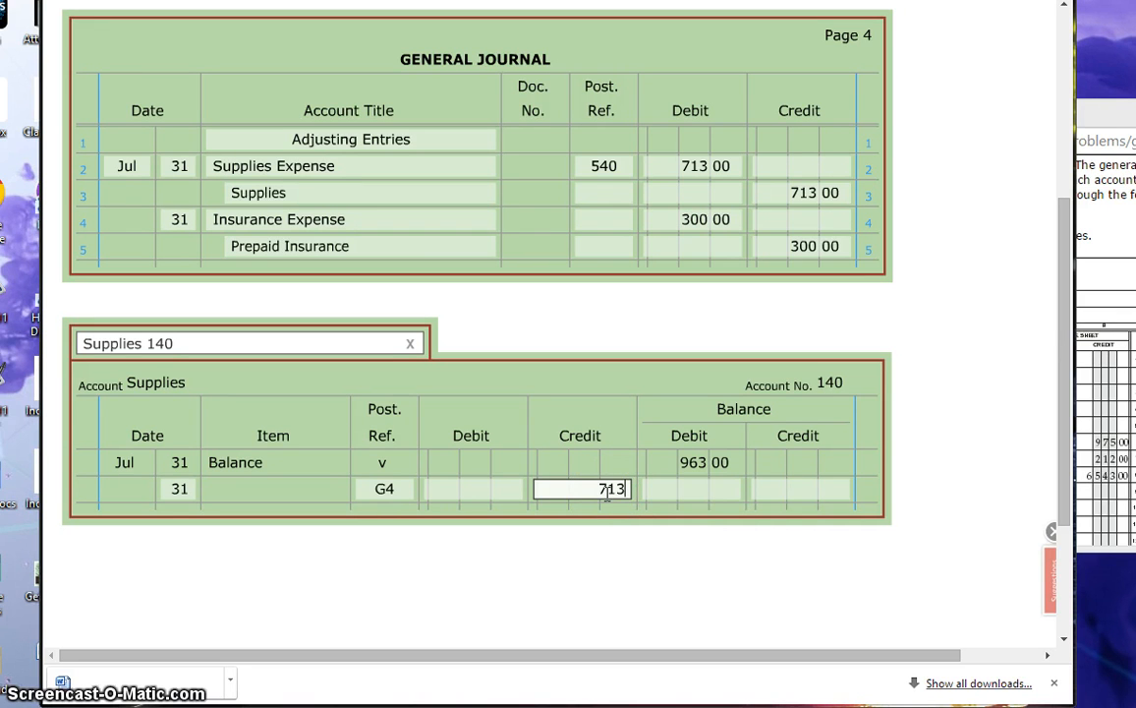
pyautogui.click(707, 488)
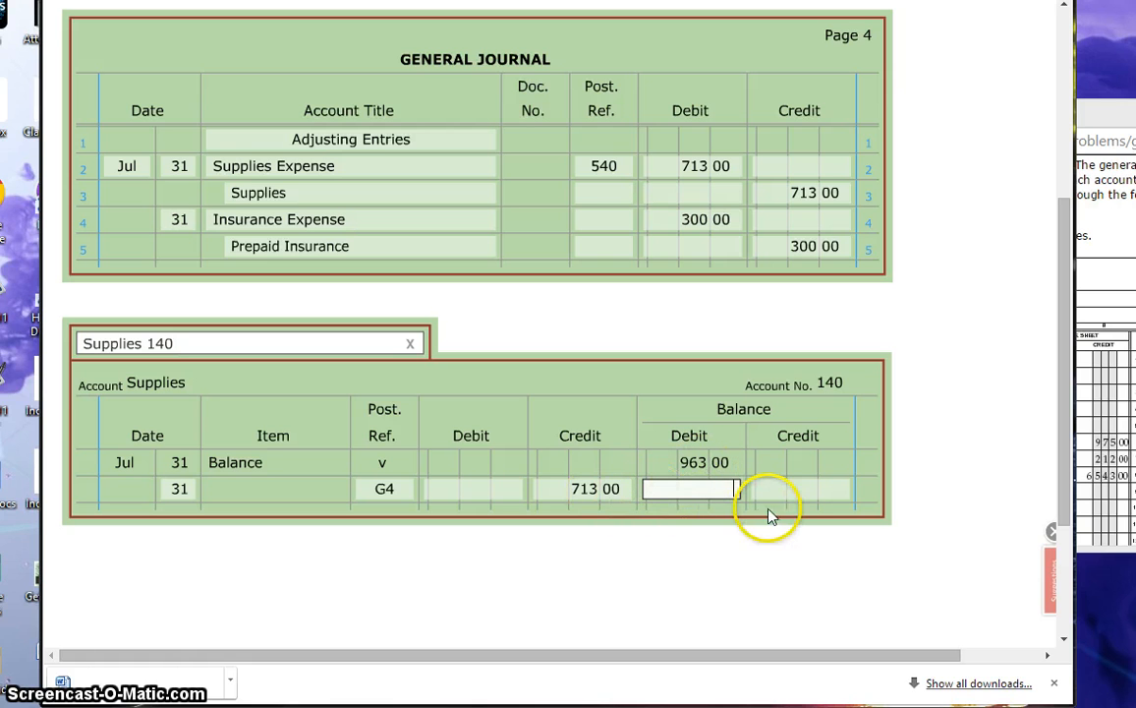
pyautogui.write('2')
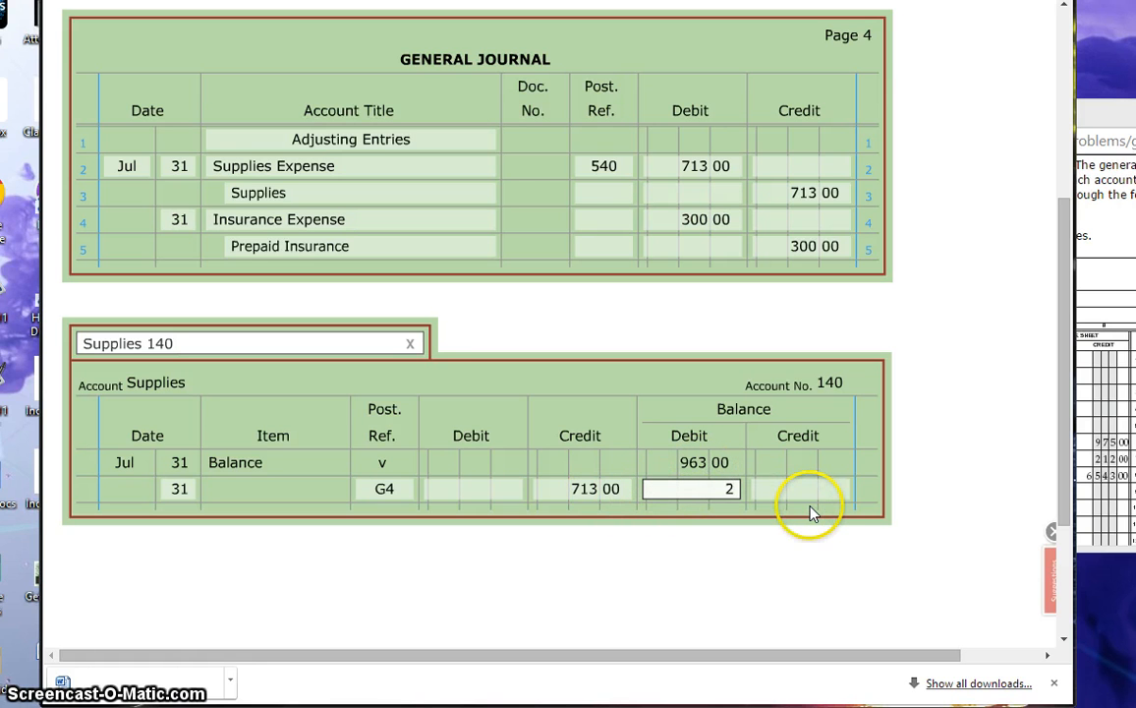
pyautogui.write('50')
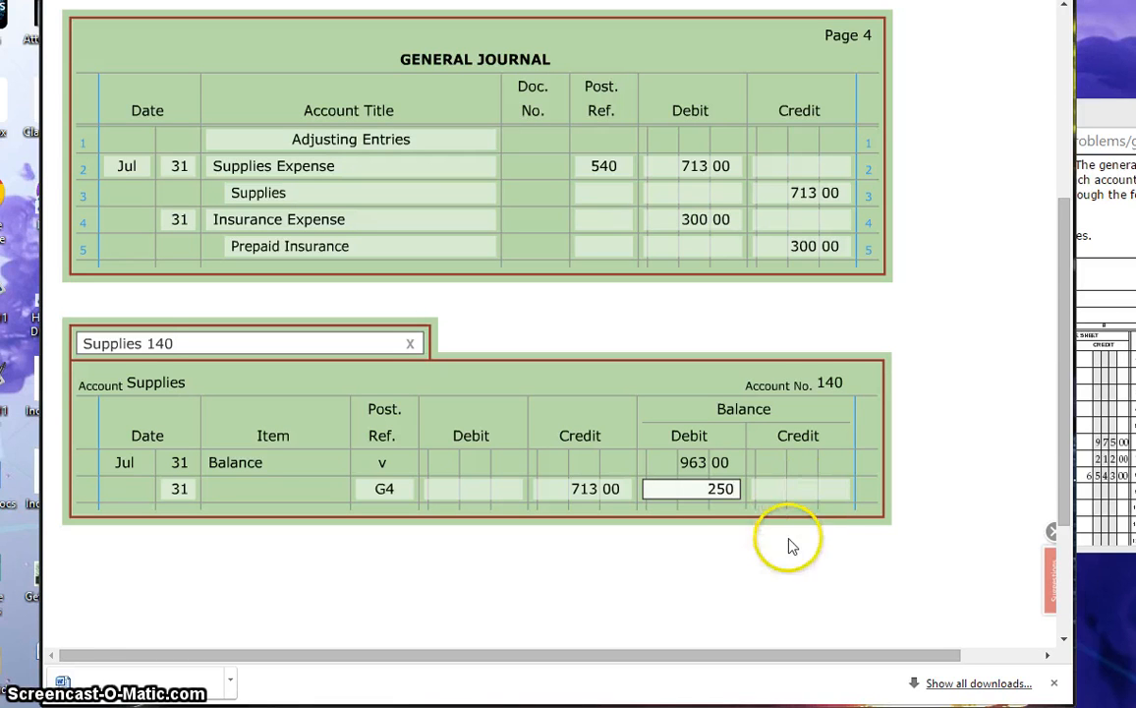
pyautogui.click(789, 539)
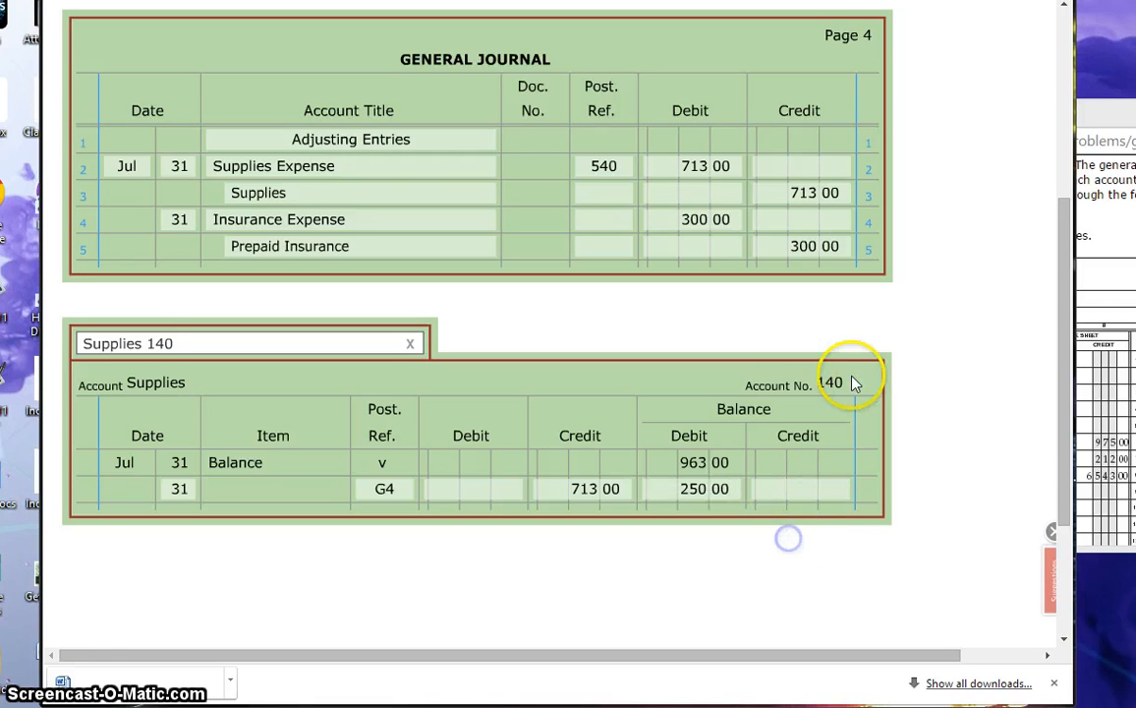
pyautogui.click(617, 193)
pyautogui.write('140')
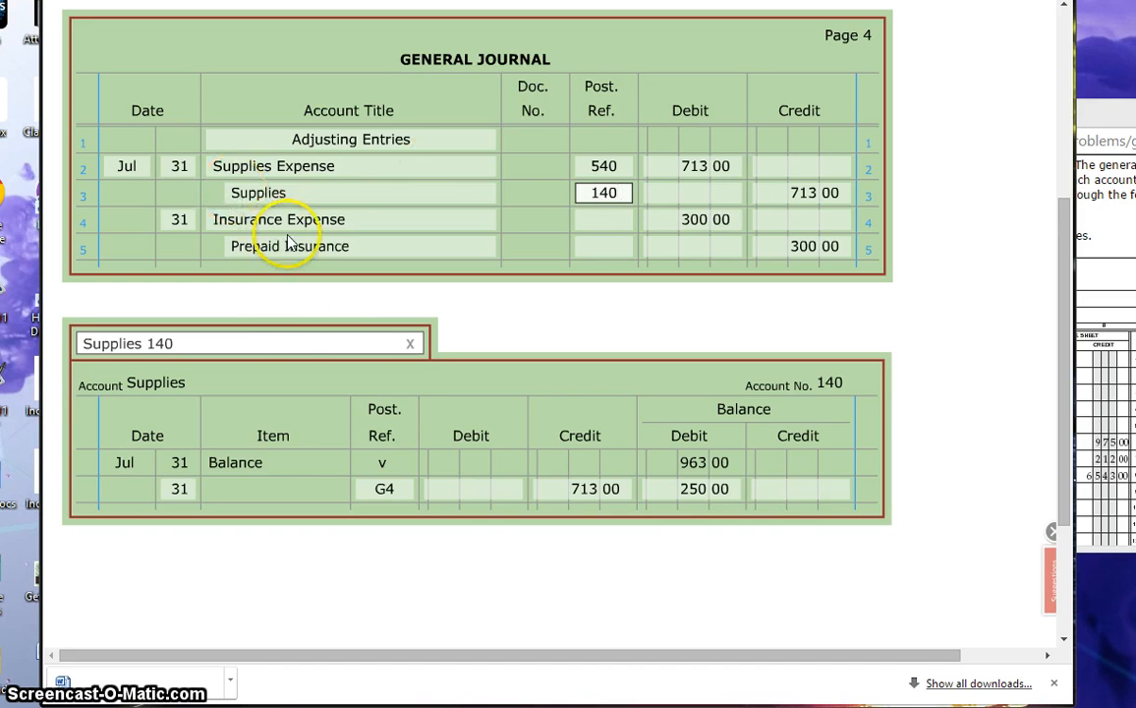
# Step: Open the Insurance Expense 520 ledger account and start its first line with the date Jul 31 and posting reference G4
pyautogui.click(281, 343)
pyautogui.moveTo(116, 620)
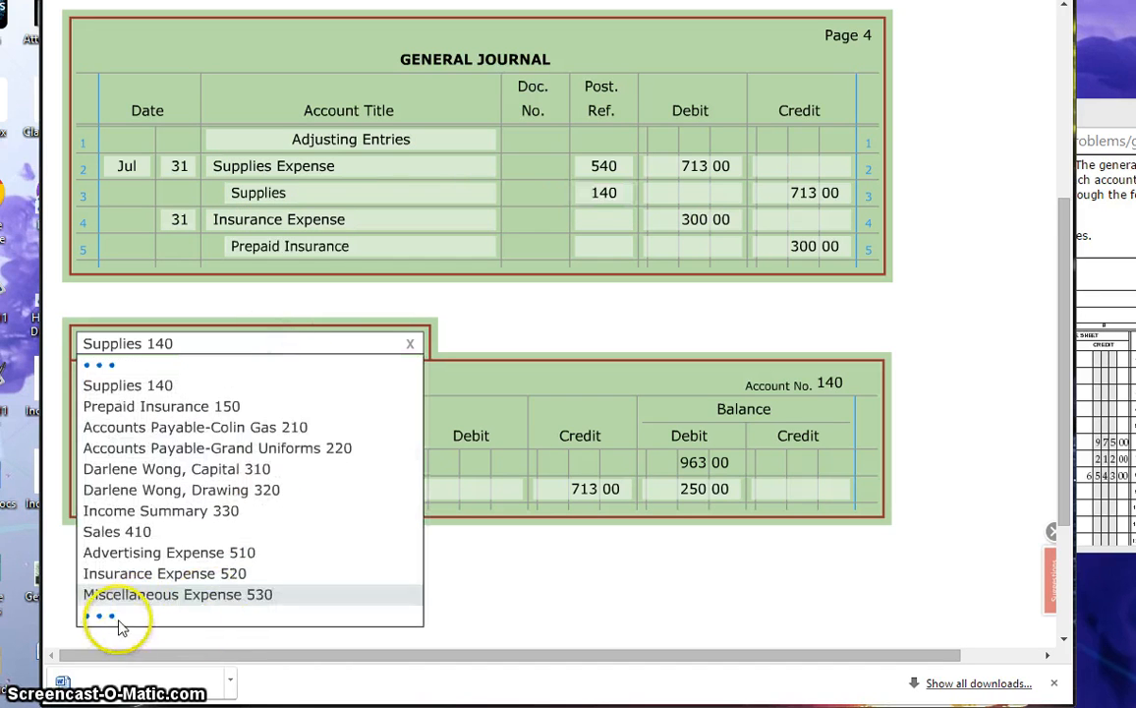
pyautogui.click(164, 575)
pyautogui.click(136, 462)
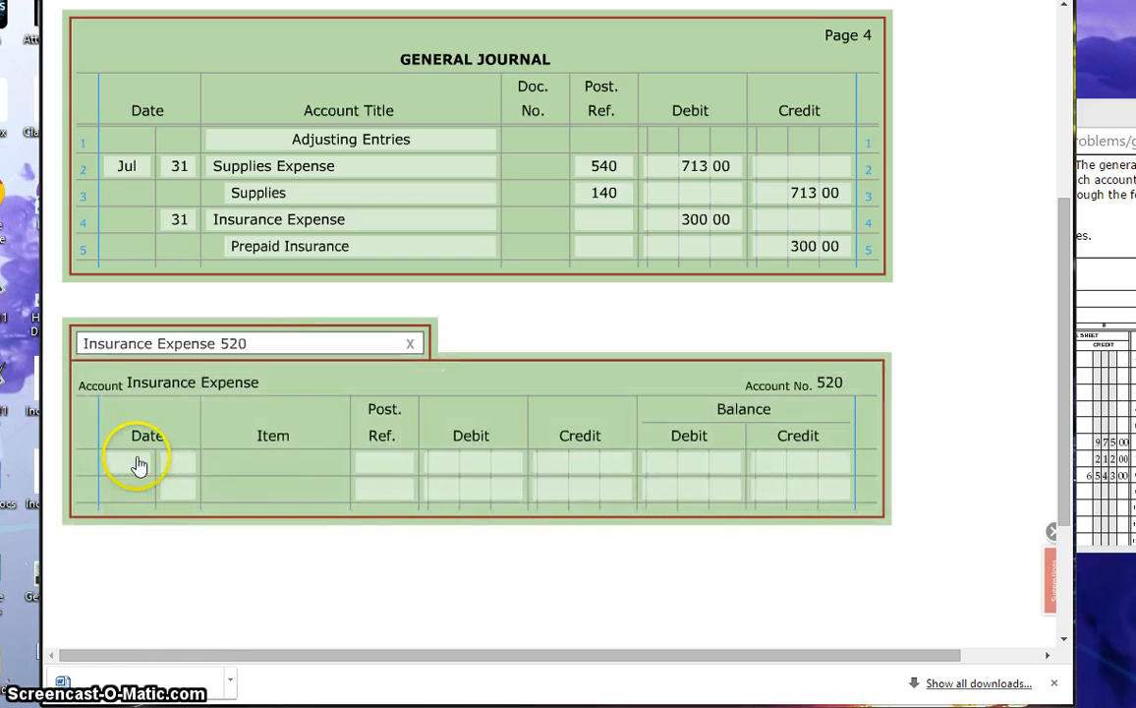
pyautogui.write('july')
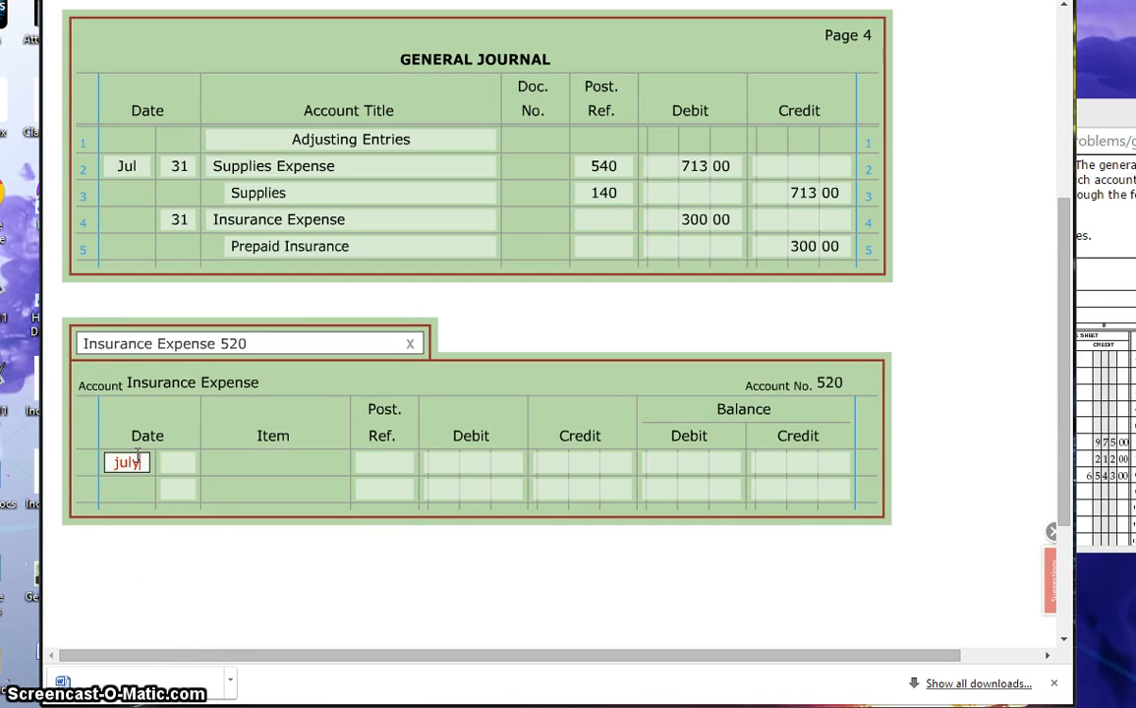
pyautogui.press('Tab')
pyautogui.click(141, 459)
pyautogui.write('Jul')
pyautogui.press('Tab')
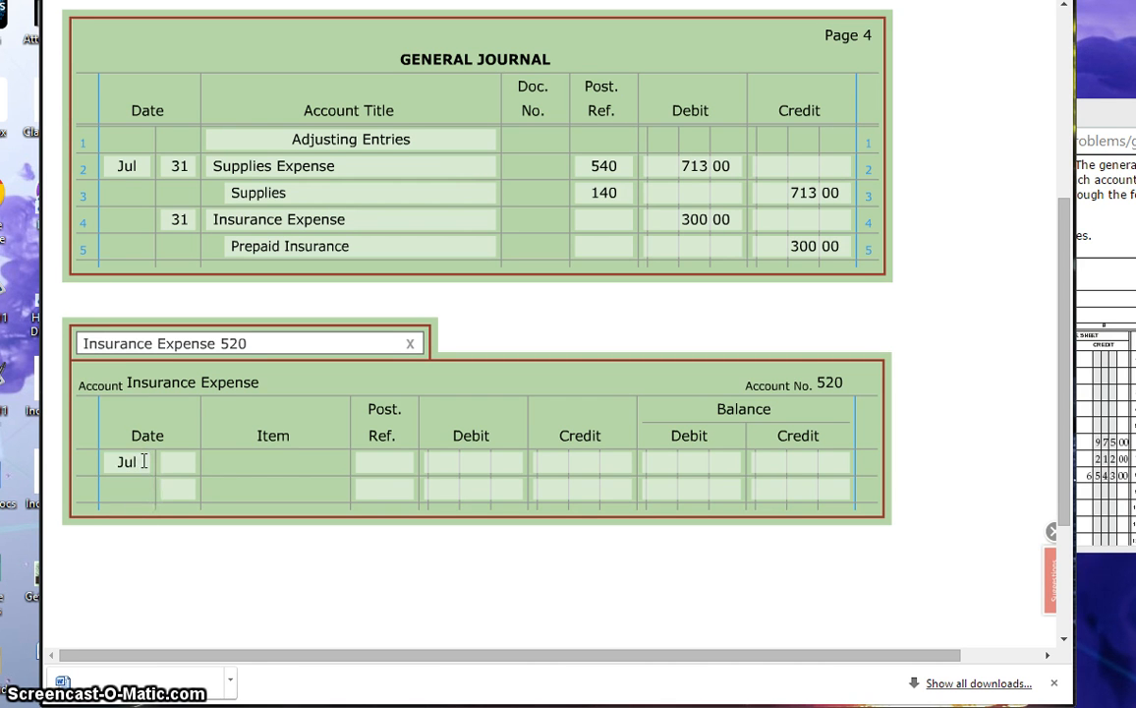
pyautogui.click(193, 465)
pyautogui.write('31')
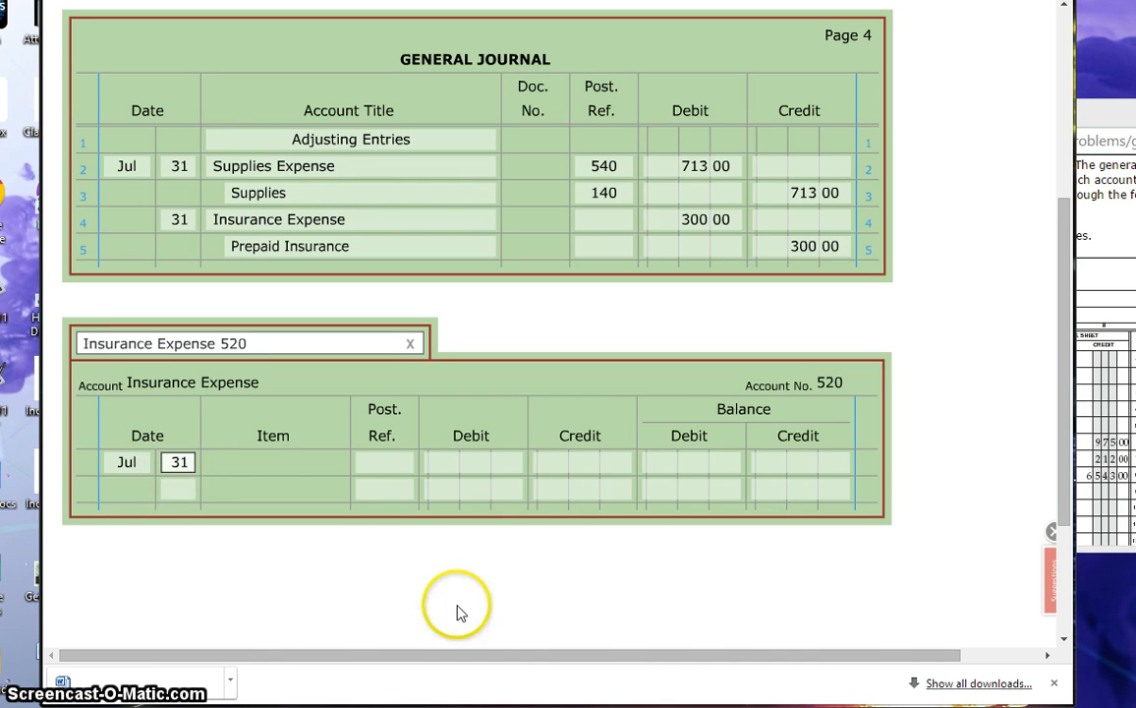
pyautogui.click(381, 464)
pyautogui.write('4')
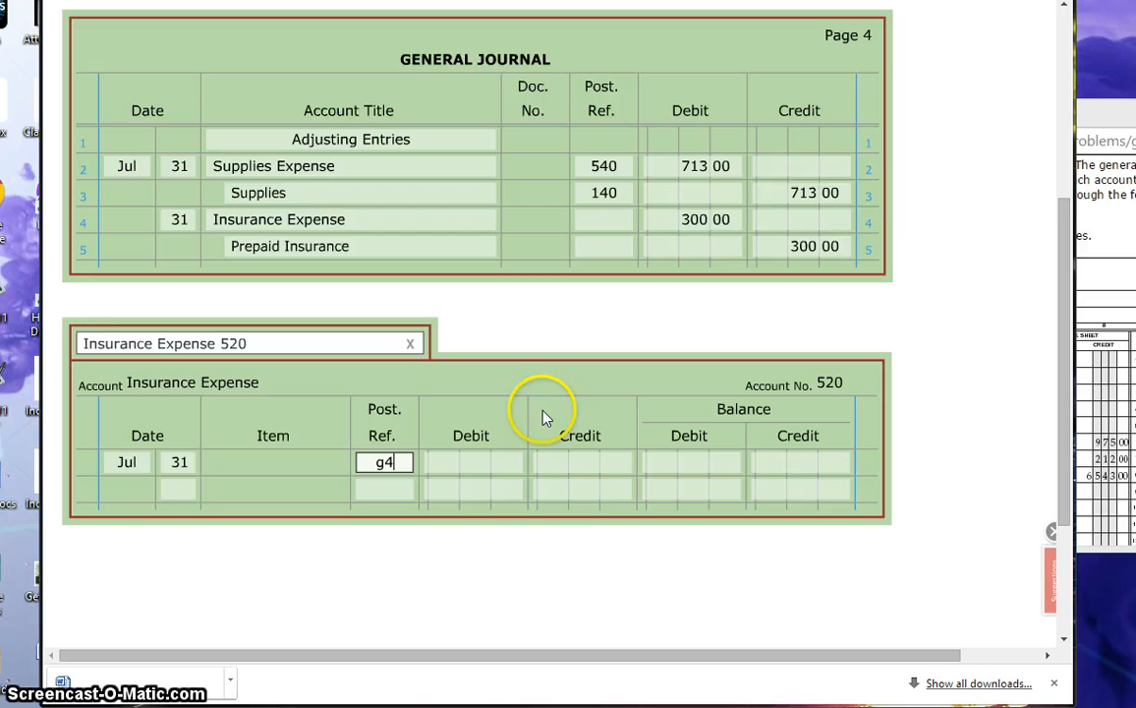
# Step: Enter a debit and debit balance of 300 for Insurance Expense, and reference 520 on line 4 of the general journal
pyautogui.click(484, 467)
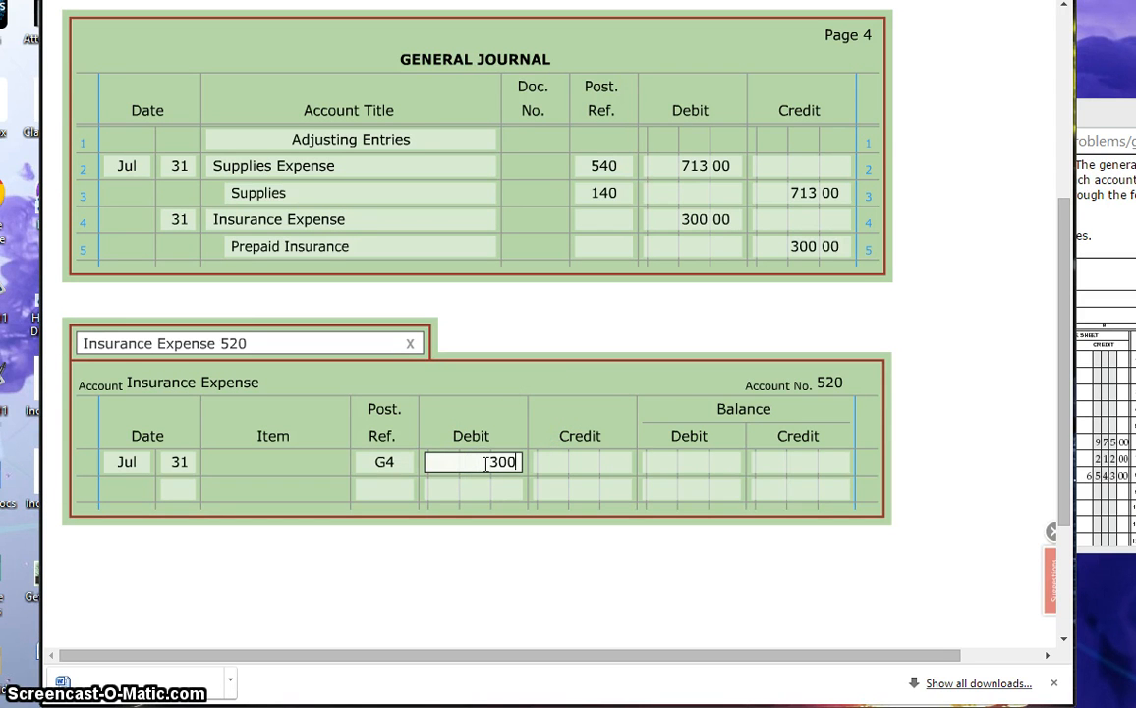
pyautogui.click(712, 464)
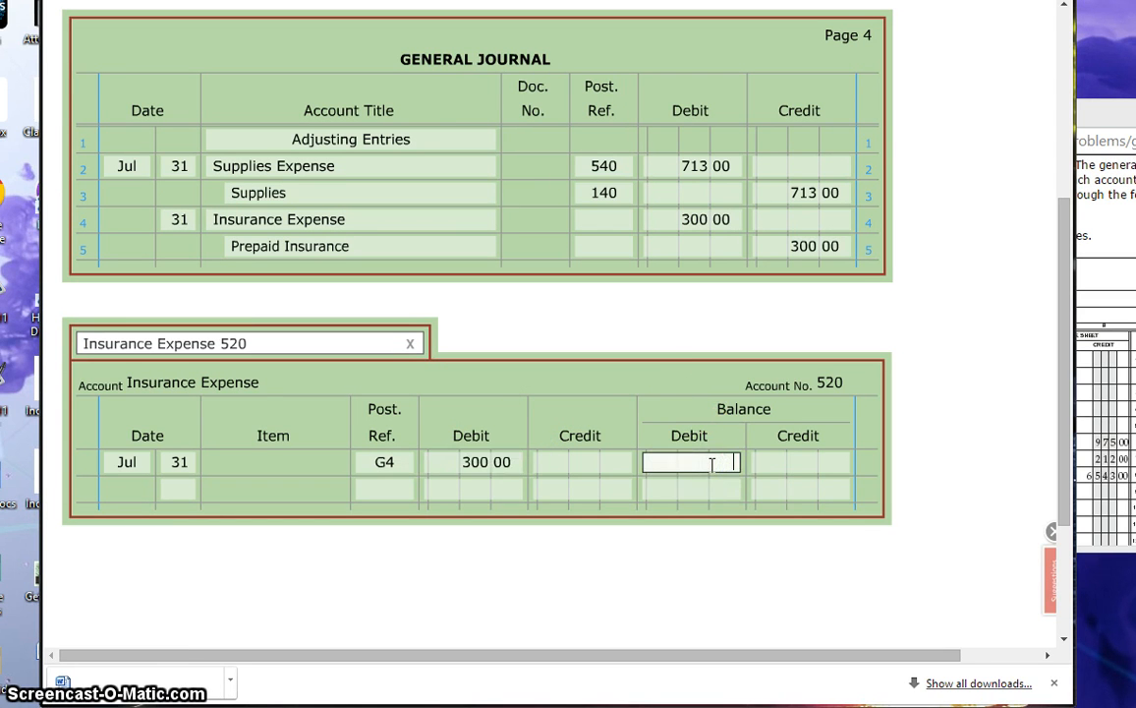
pyautogui.click(601, 218)
pyautogui.write('520')
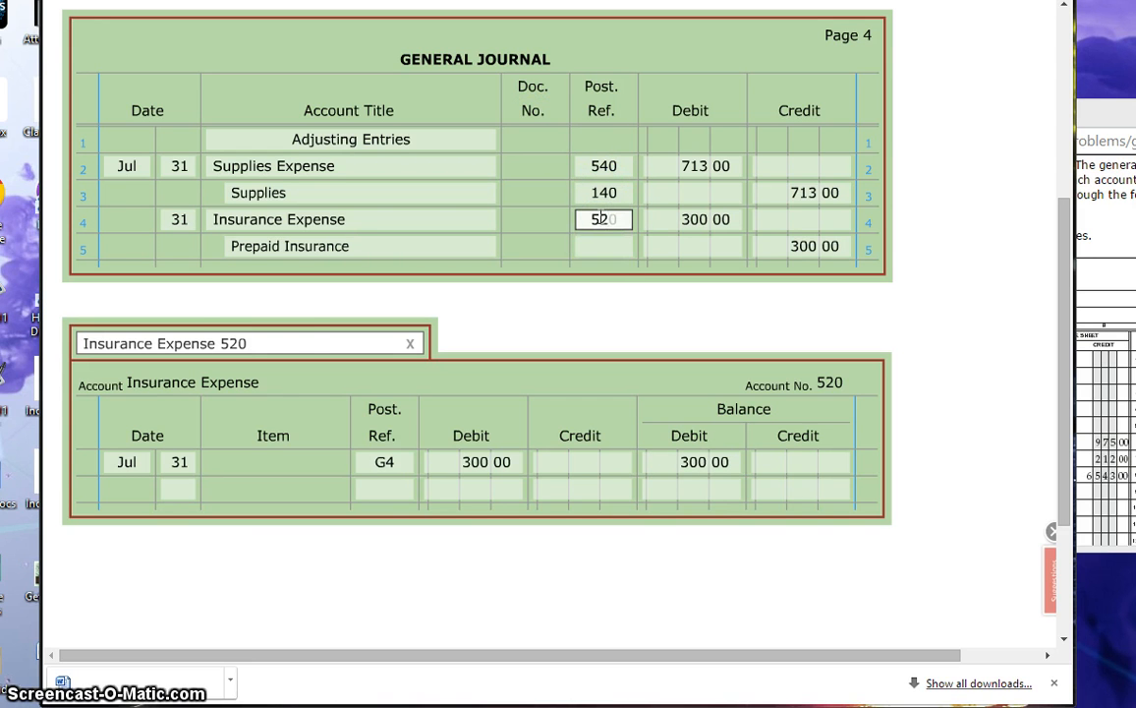
# Step: Open the Prepaid Insurance 150 ledger account and start its adjustment line with day 31 and posting reference G4
pyautogui.click(234, 339)
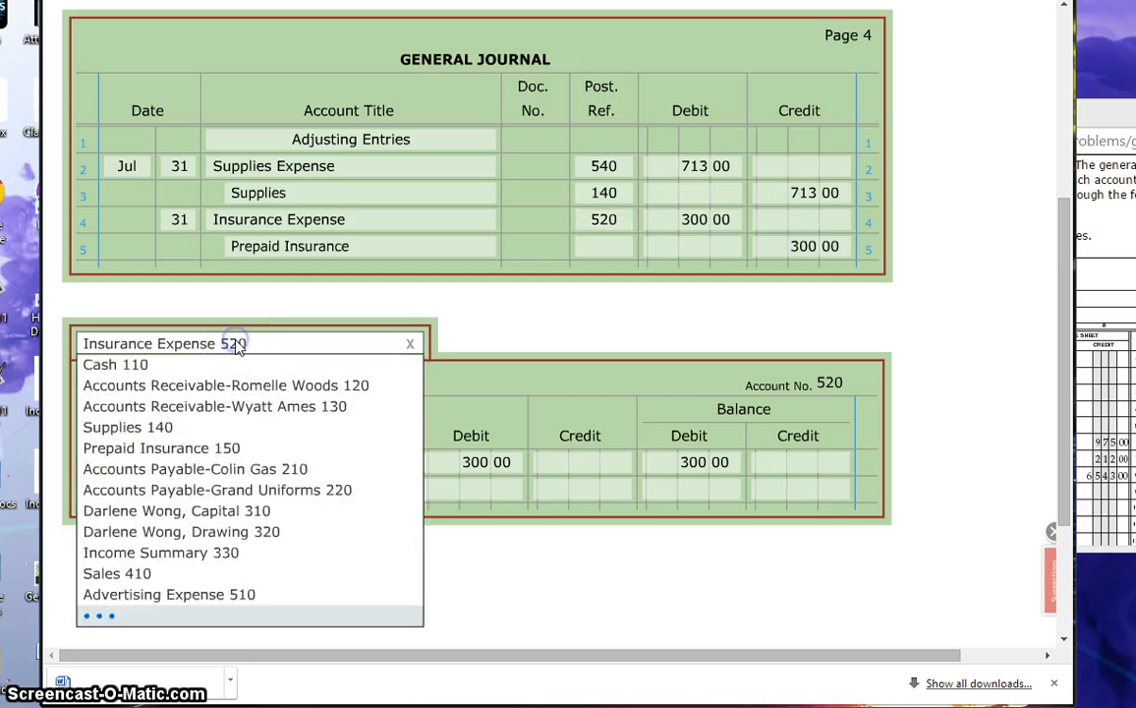
pyautogui.click(132, 448)
pyautogui.click(175, 488)
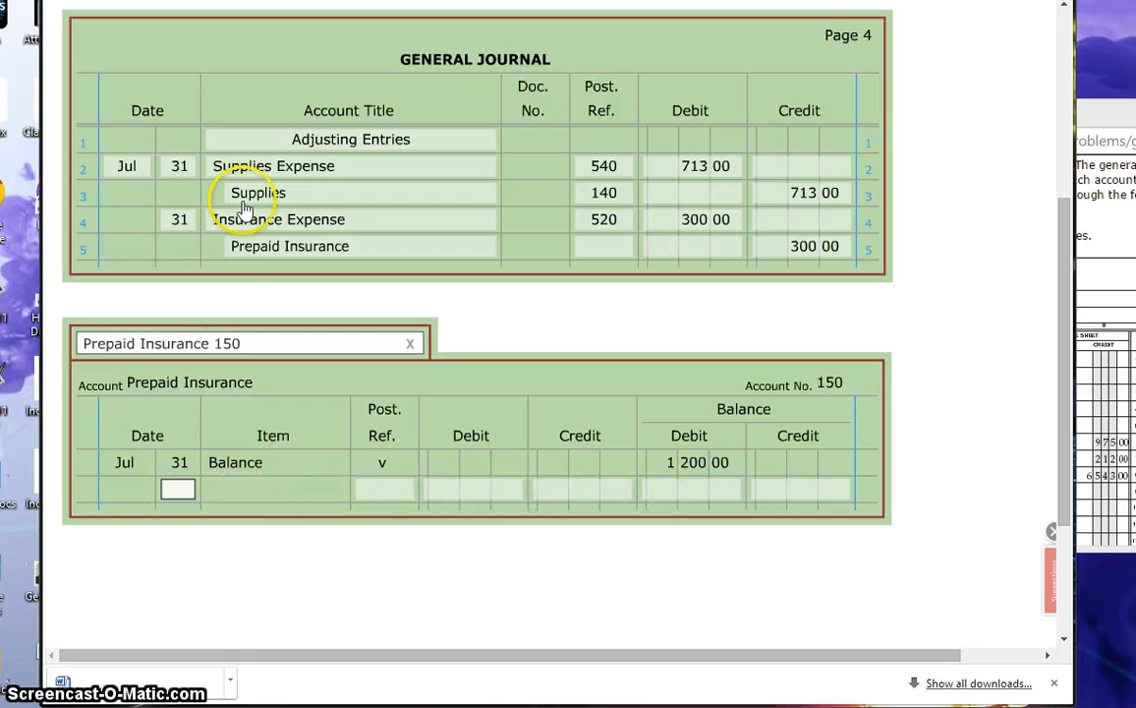
pyautogui.write('3')
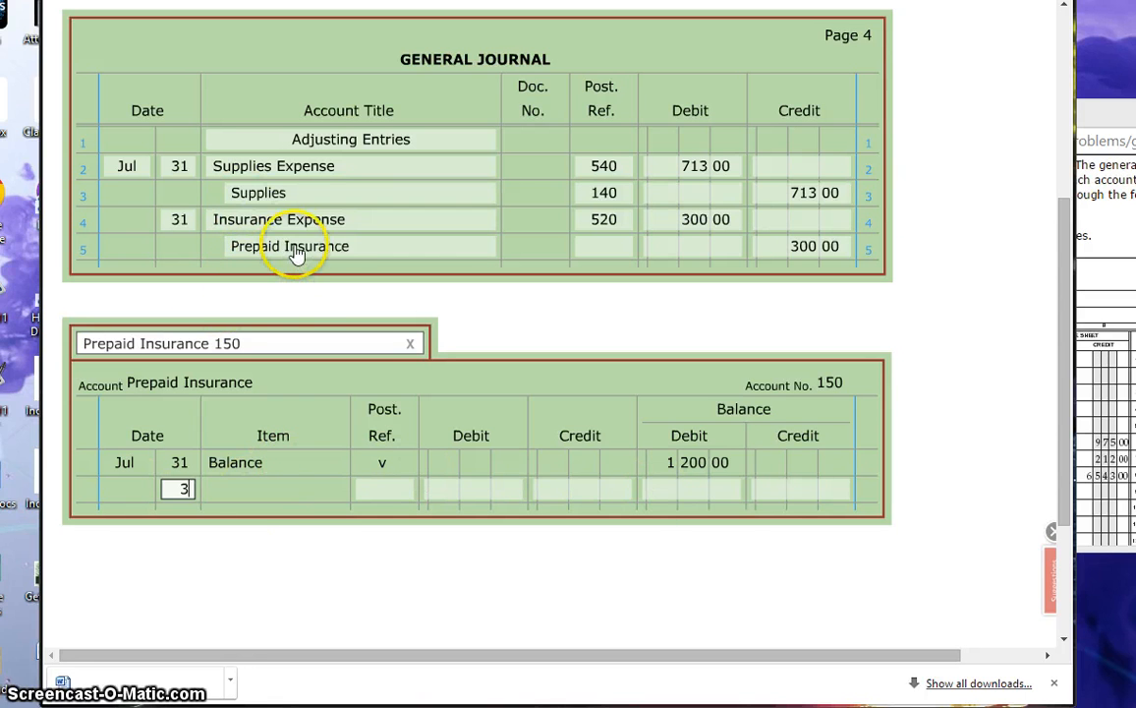
pyautogui.write('1')
pyautogui.click(385, 493)
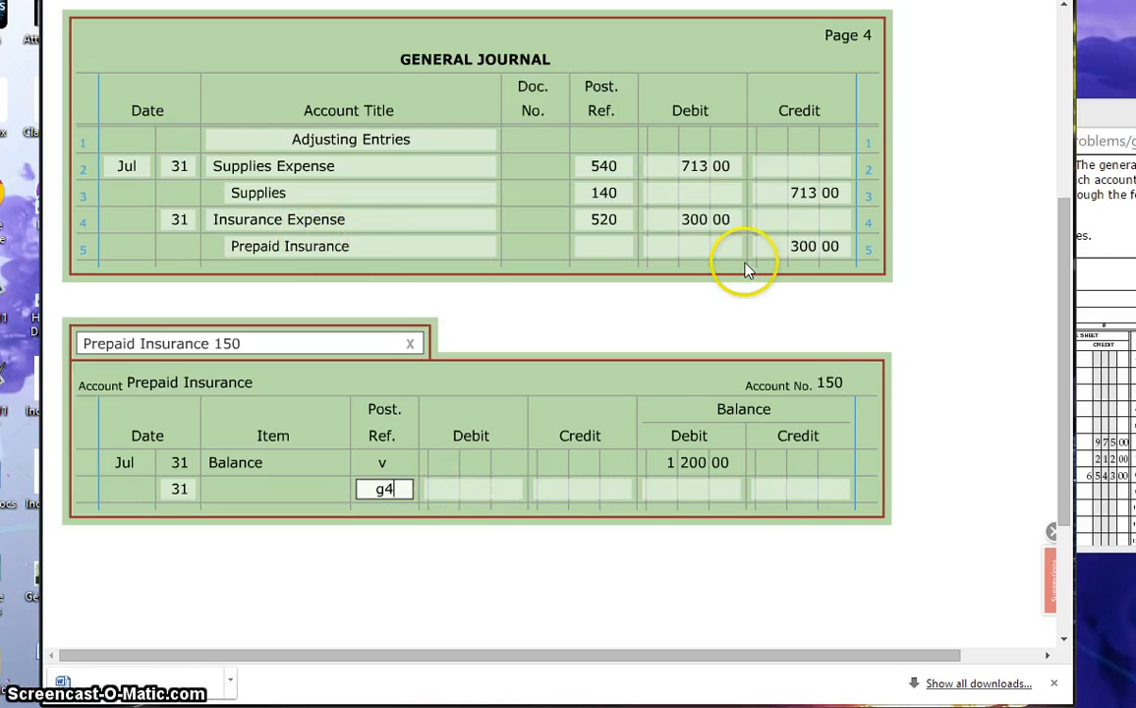
# Step: Enter a credit of 300 and debit balance of 900 for Prepaid Insurance, and reference 150 on line 5 of the general journal
pyautogui.click(568, 488)
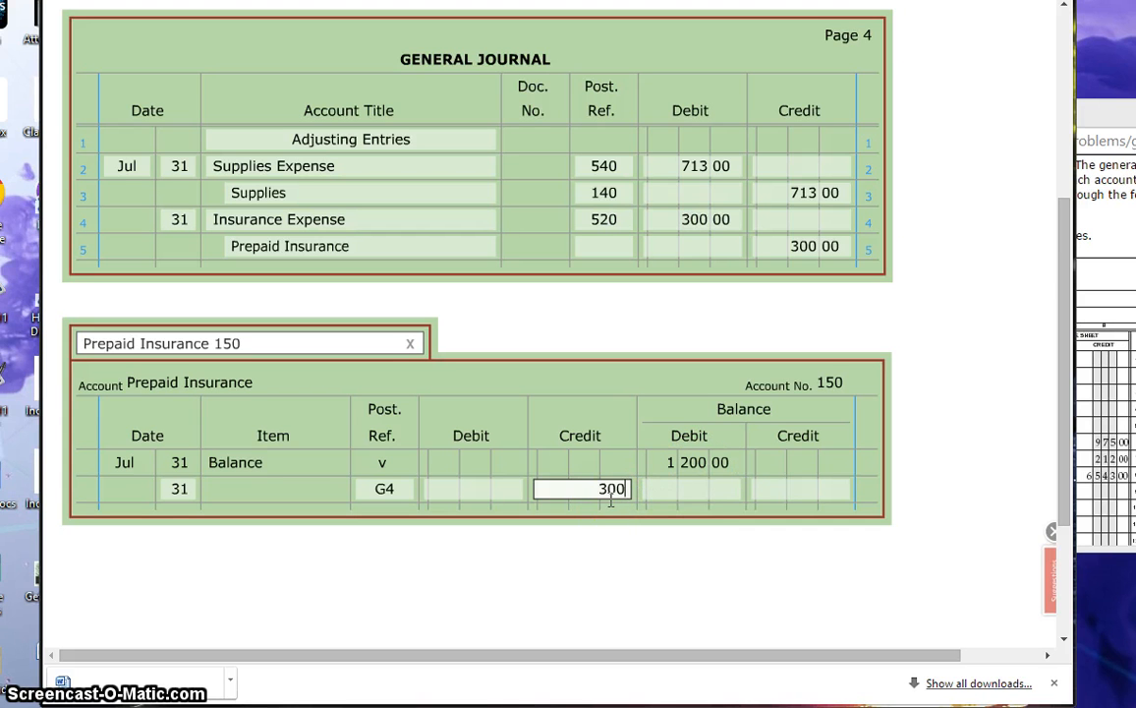
pyautogui.click(699, 498)
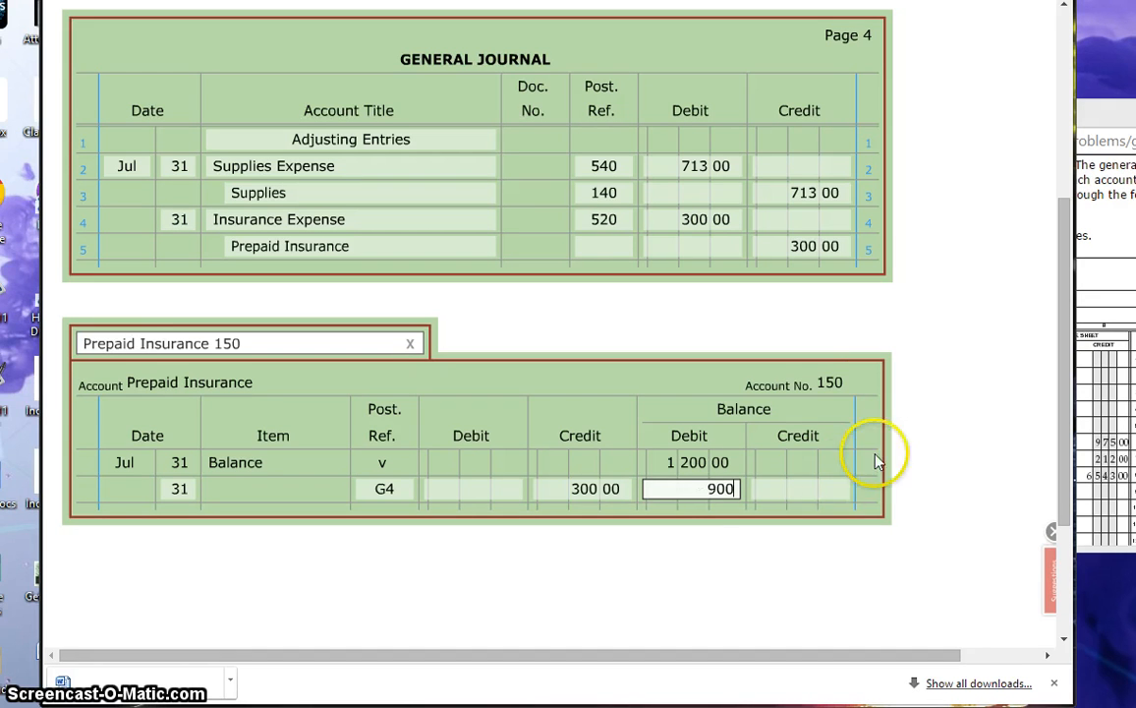
pyautogui.click(611, 247)
pyautogui.write('150')
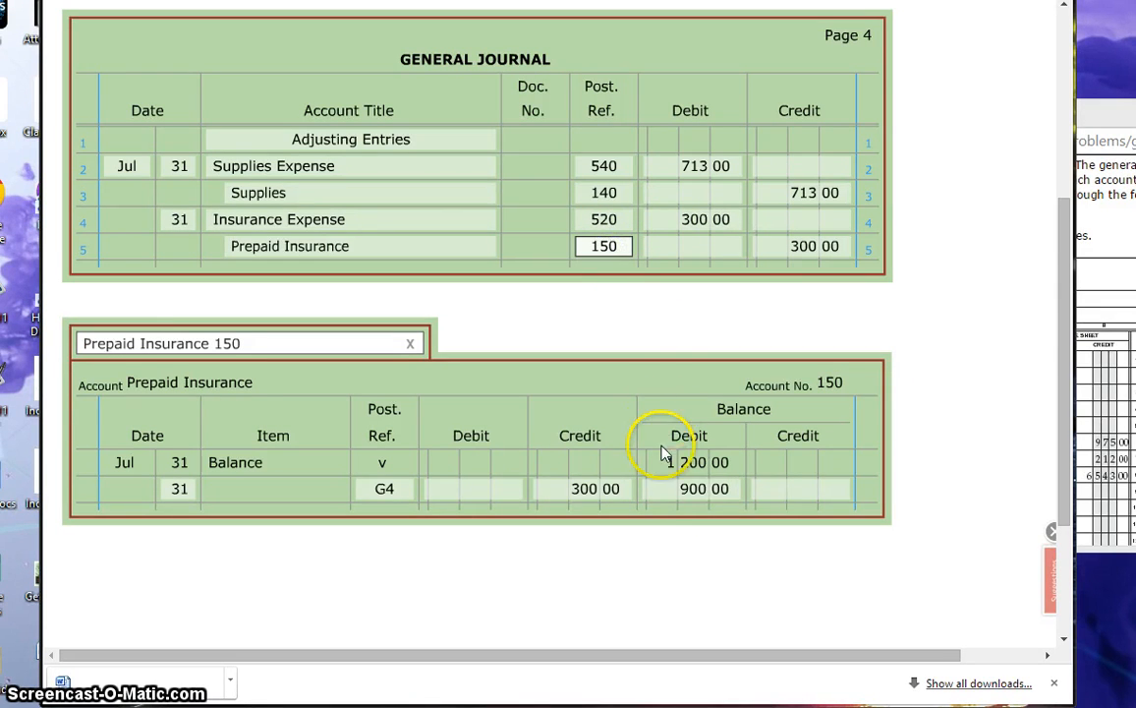
pyautogui.click(680, 593)
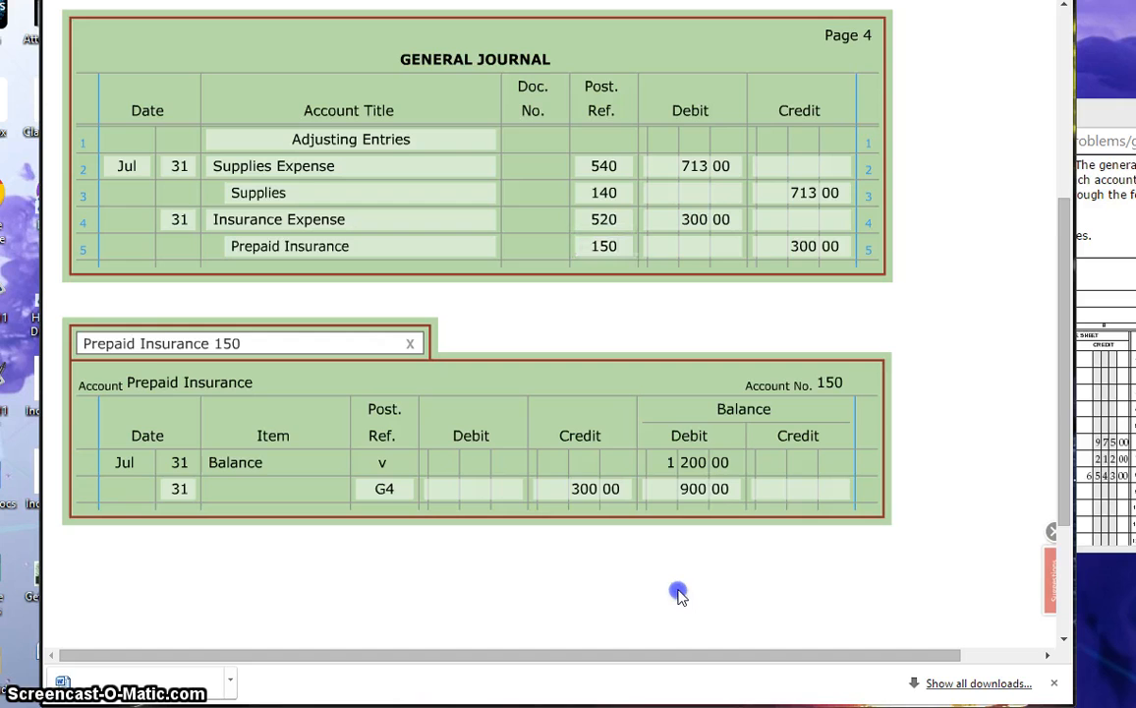
pyautogui.scroll(-3, 700, 624)
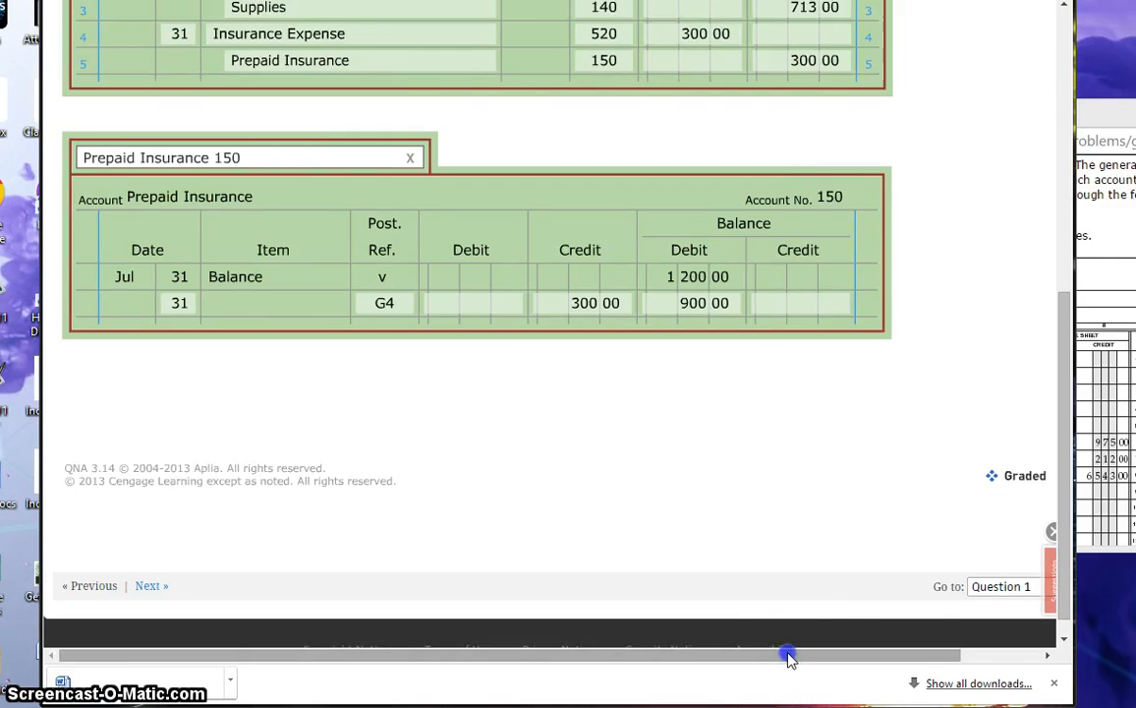
pyautogui.moveTo(788, 655); pyautogui.dragTo(892, 472)
pyautogui.scroll(3, 603, 507)
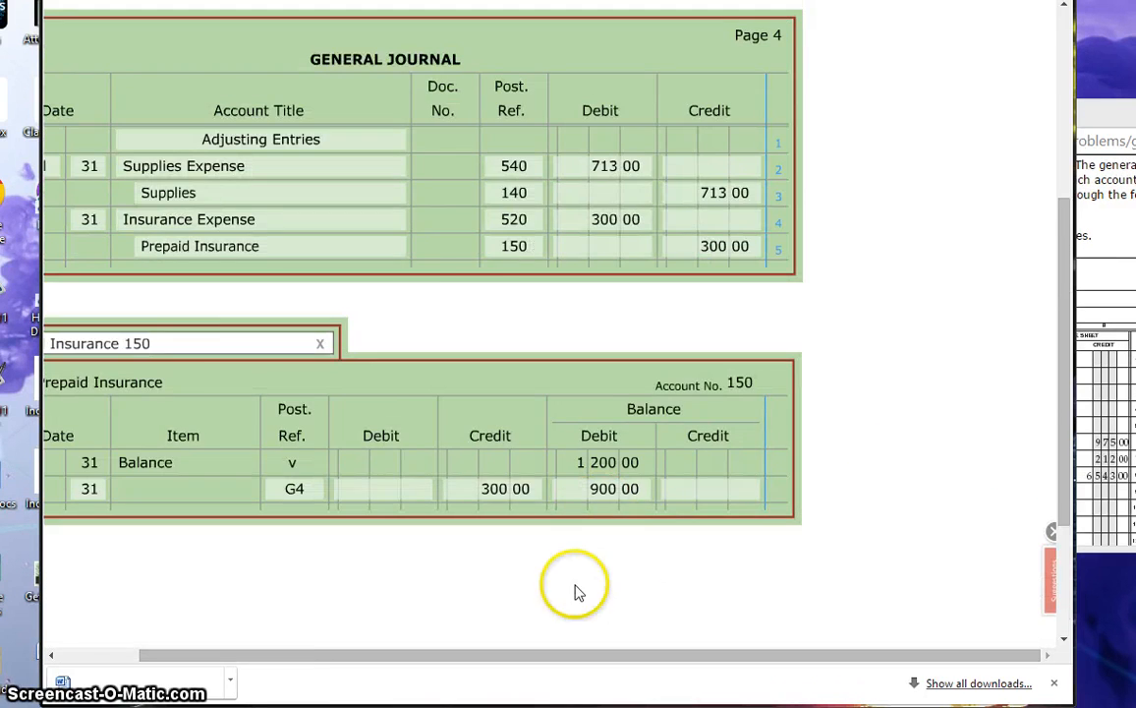
pyautogui.scroll(3, 590, 584)
pyautogui.moveTo(656, 655); pyautogui.dragTo(510, 648)
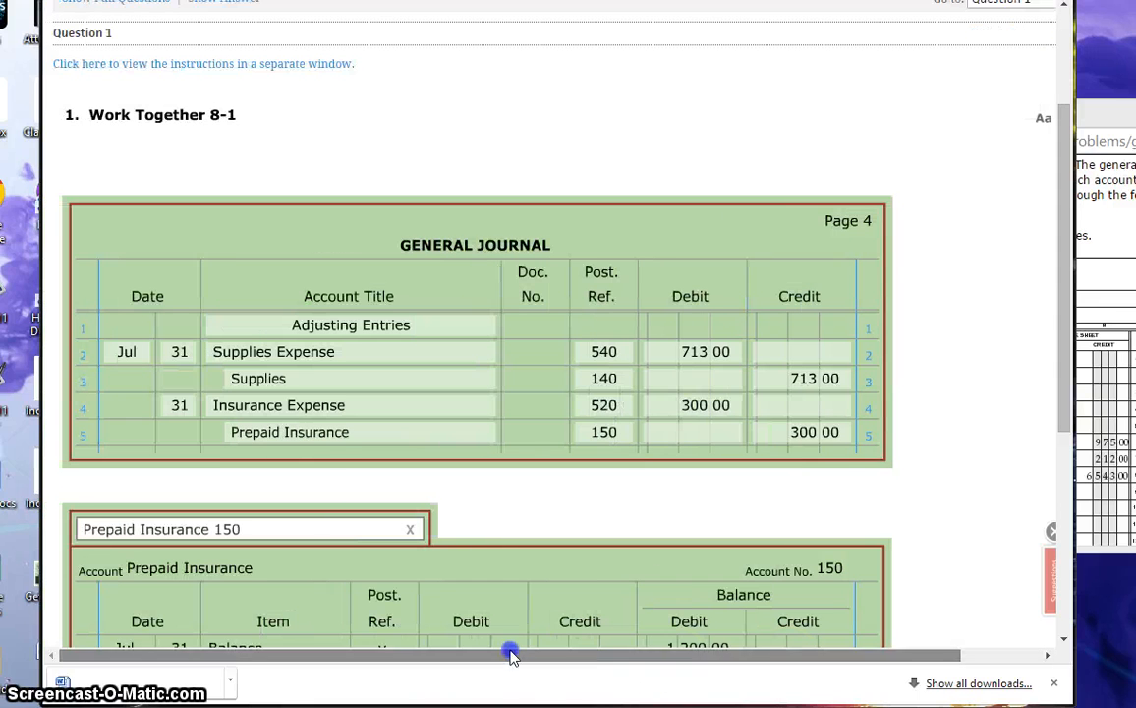